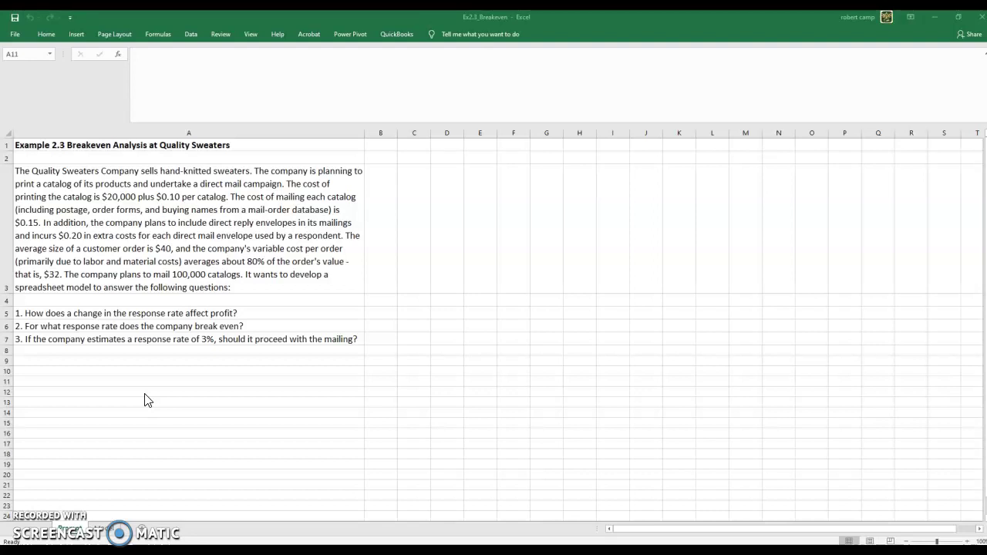
- On the model sheet, enter the legend Blue=Inputs, Red=Decision Variables, Gray= Outputs in G2:G4
left_click(100, 528)
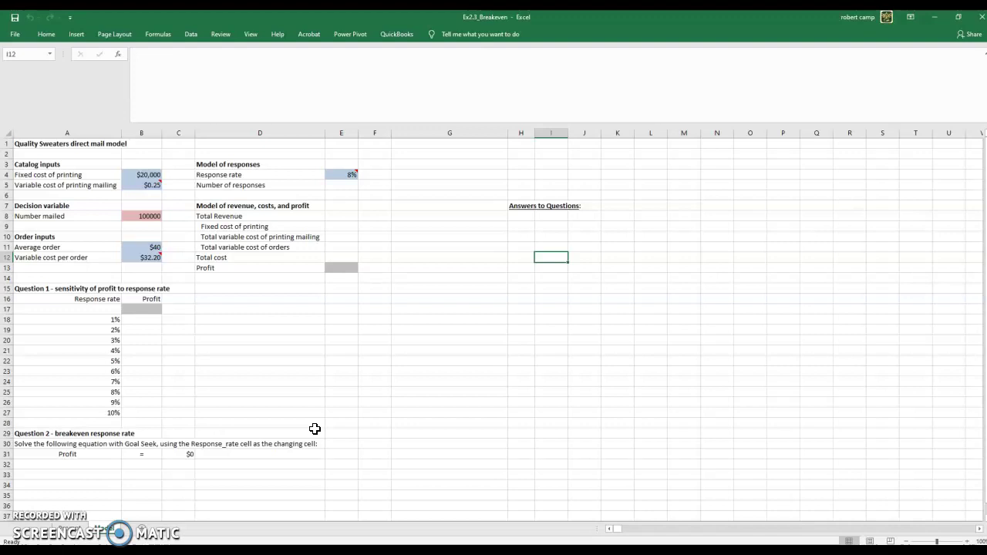
left_click(425, 151)
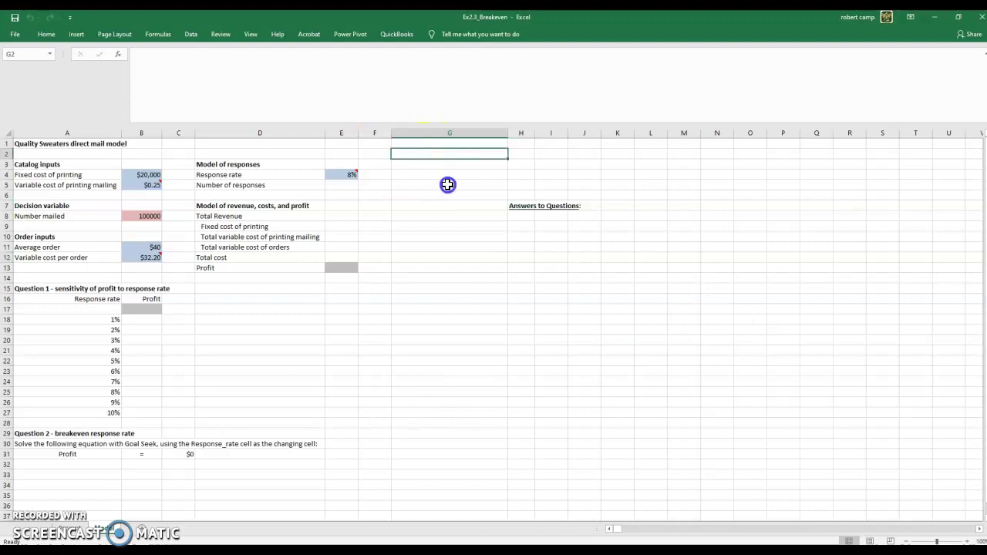
type("Blue")
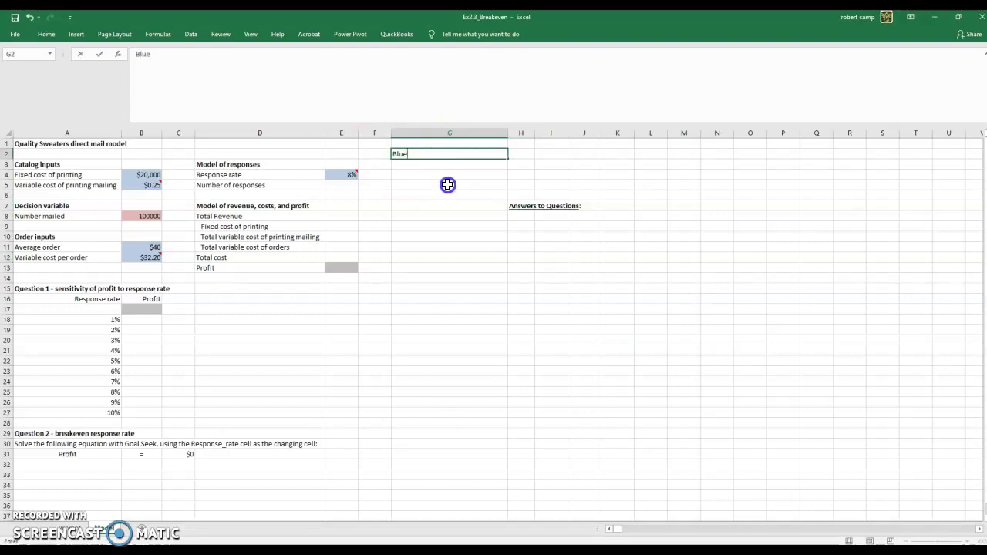
type("=Inputs")
key("Return")
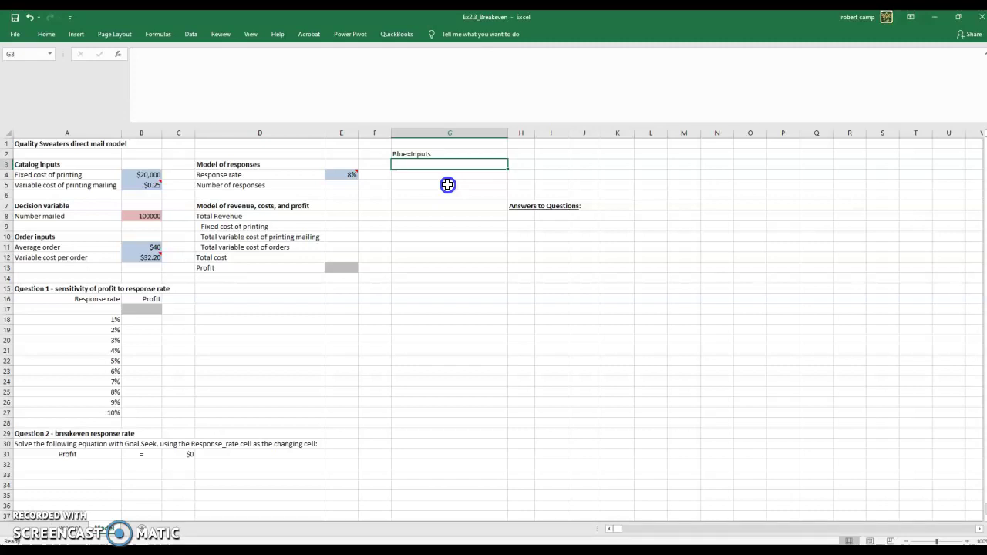
type("Red=D")
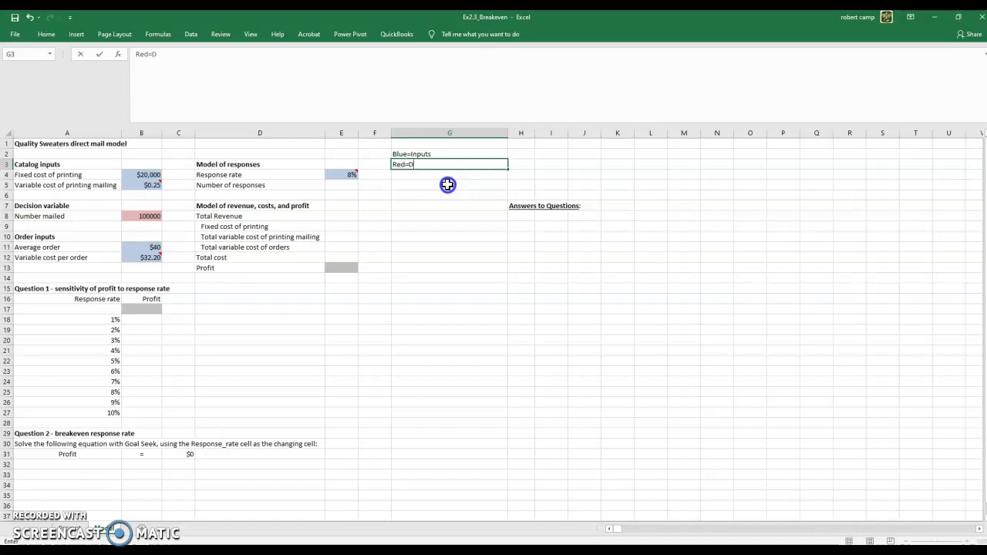
type("ecision Variables")
key("Return")
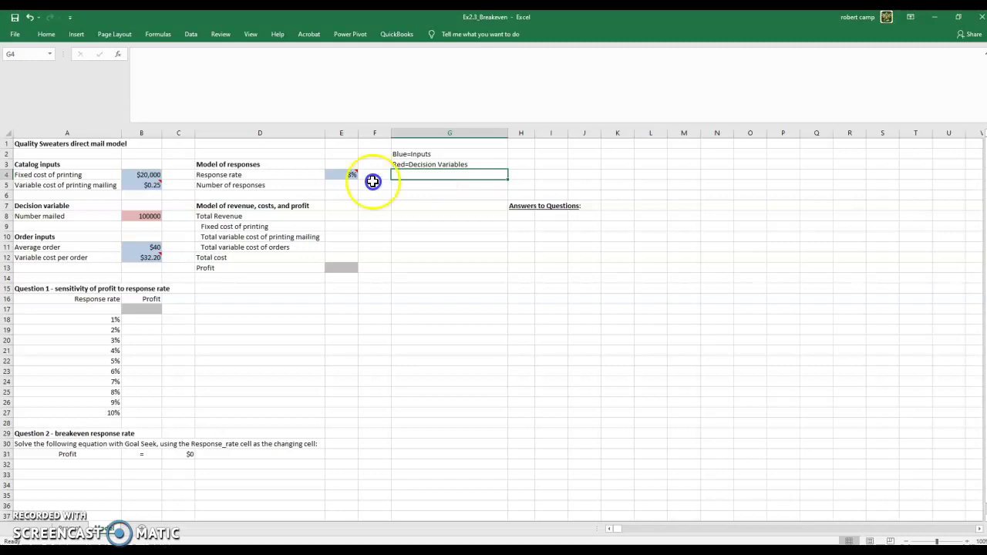
left_click(147, 216)
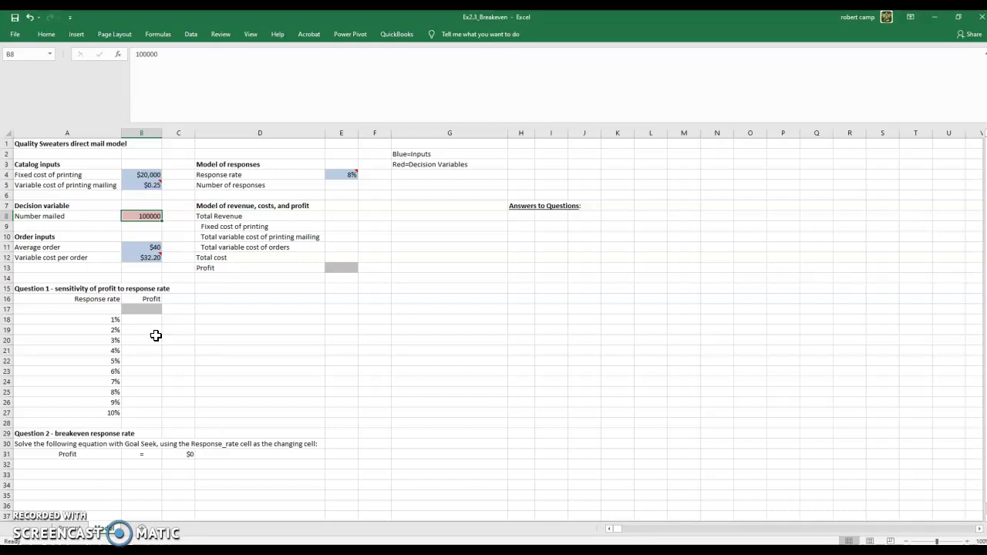
left_click(417, 176)
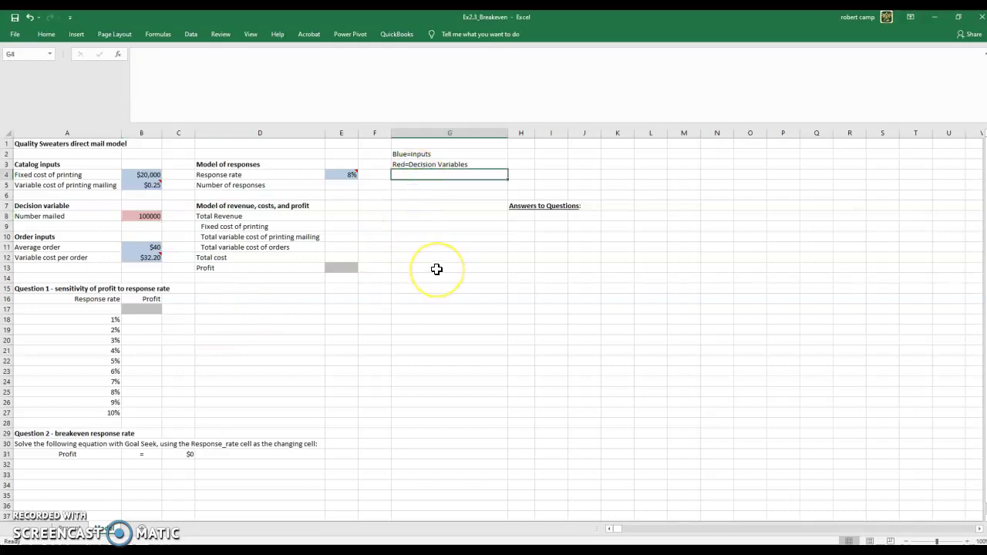
type("Gray=")
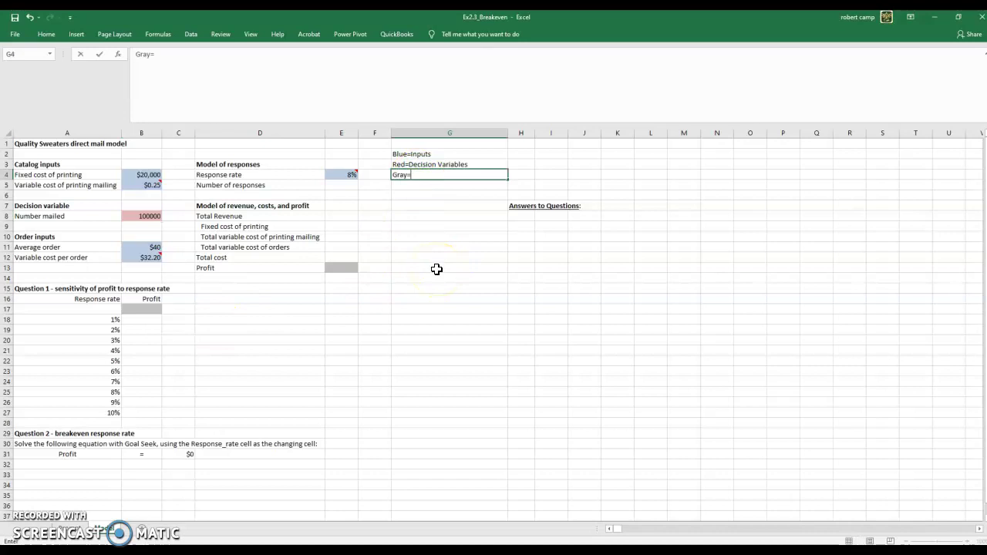
type(" Outputs")
key("Return")
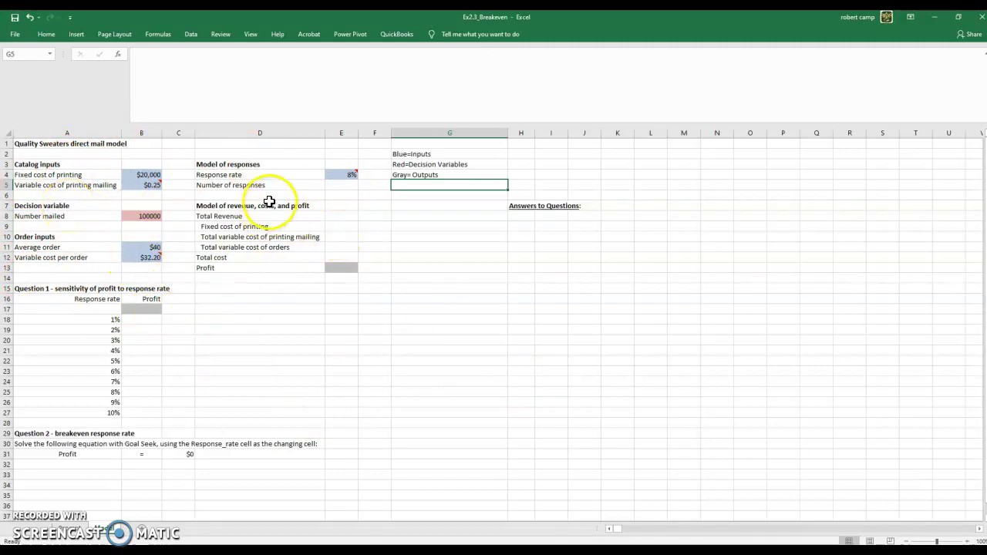
left_click(336, 267)
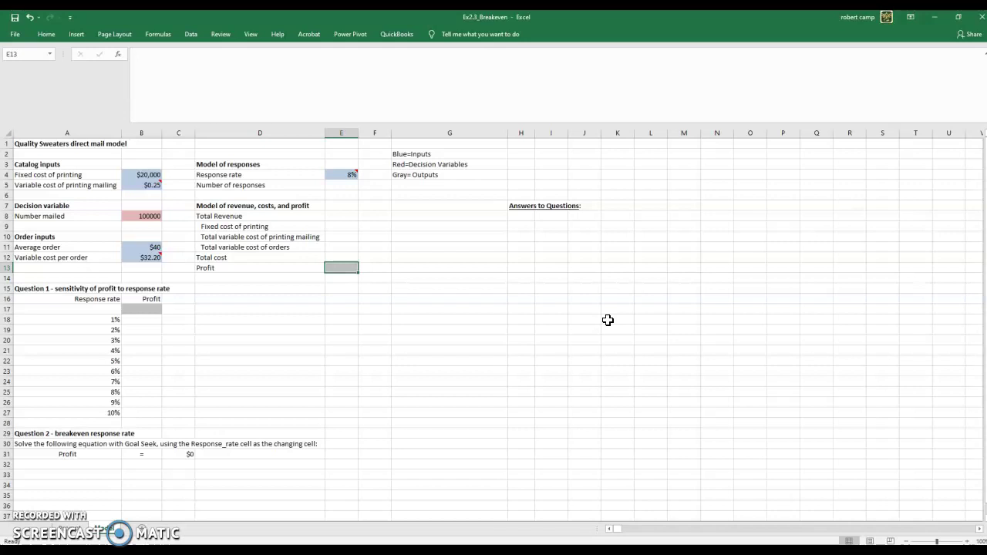
left_click_drag(474, 306, 915, 297)
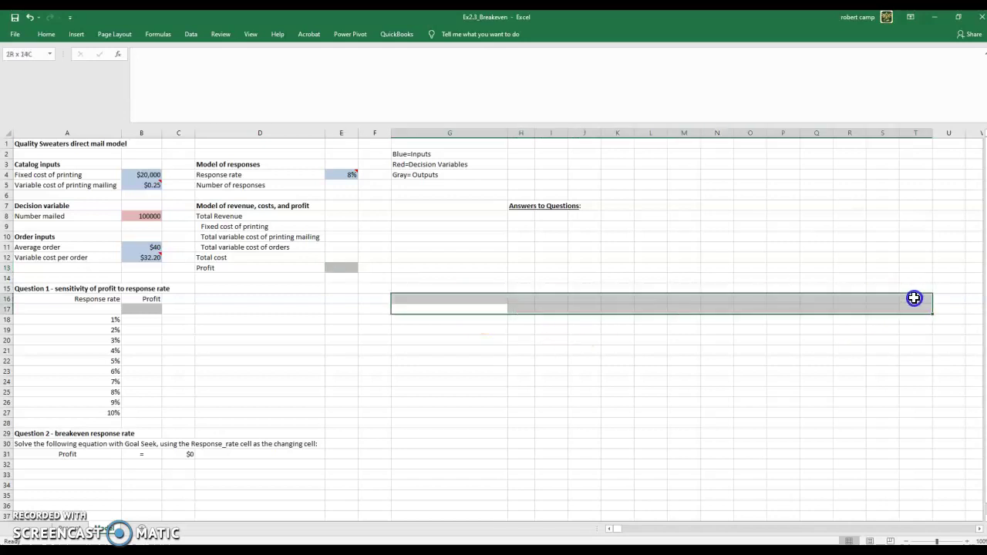
left_click_drag(450, 363, 804, 354)
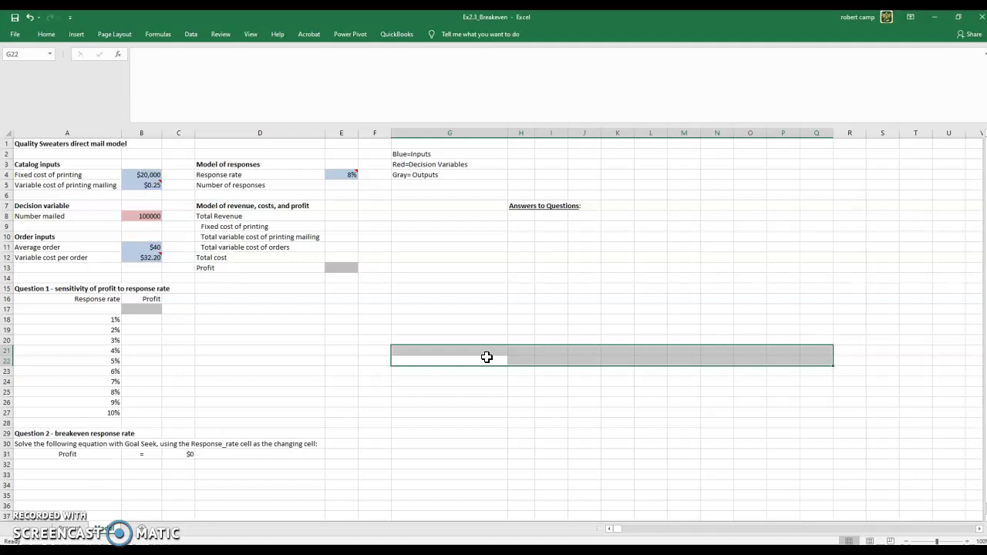
left_click_drag(454, 268, 430, 445)
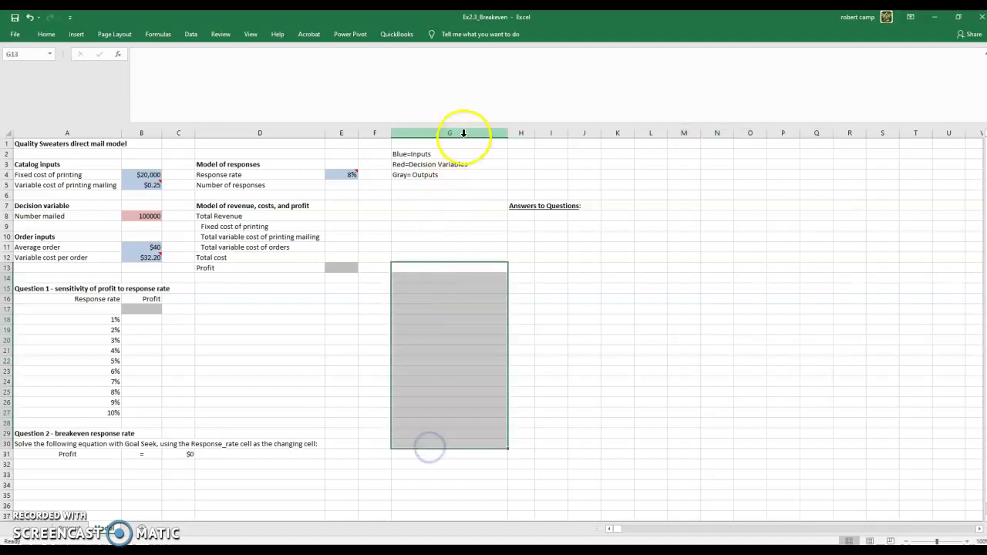
left_click_drag(448, 319, 745, 334)
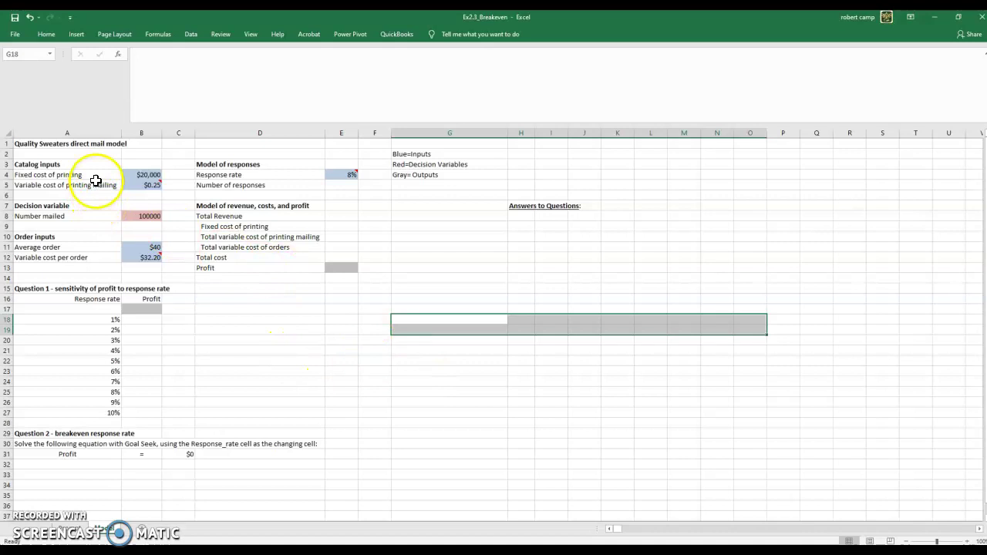
mouse_move(130, 188)
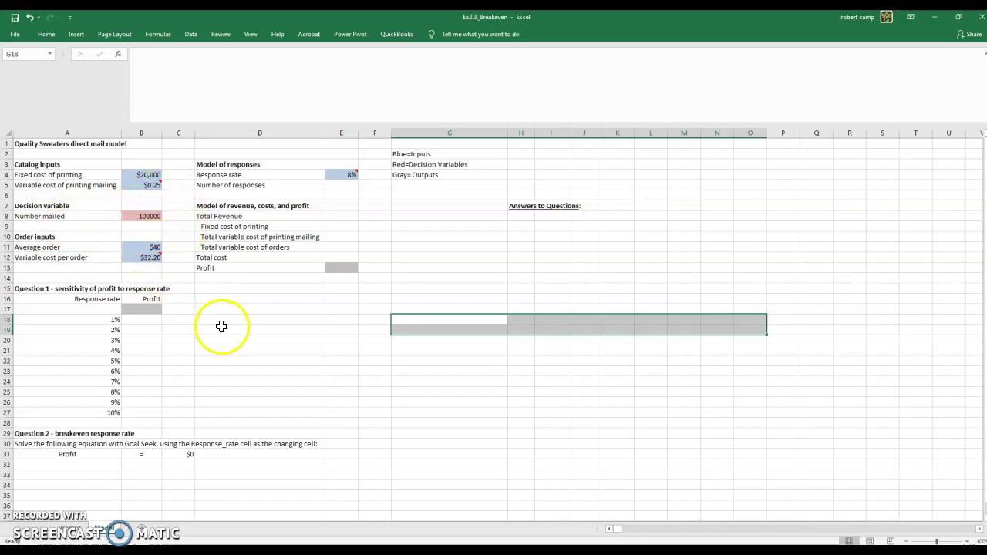
- Format Number mailed in B8 with Comma Style and no decimals, showing 100,000
left_click(136, 216)
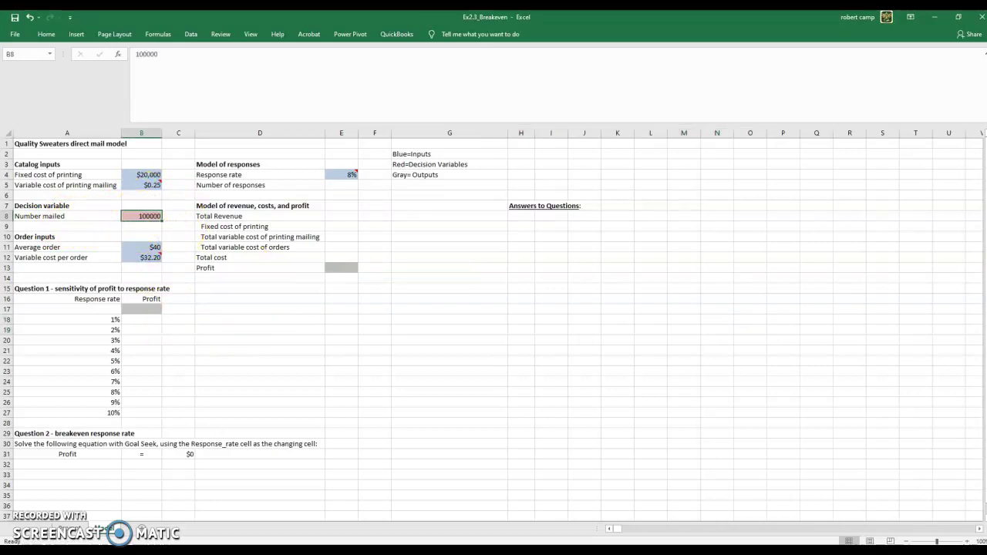
left_click(46, 35)
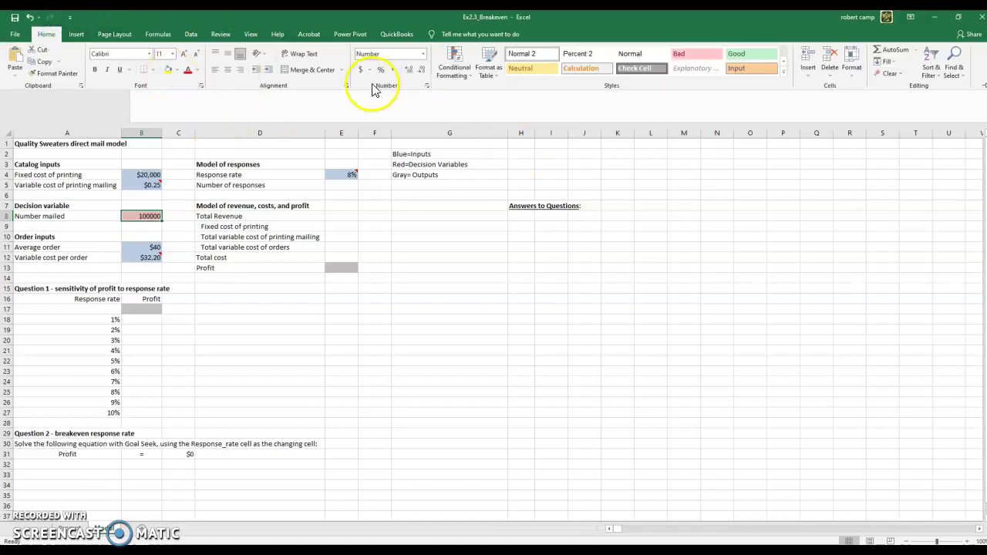
left_click(394, 71)
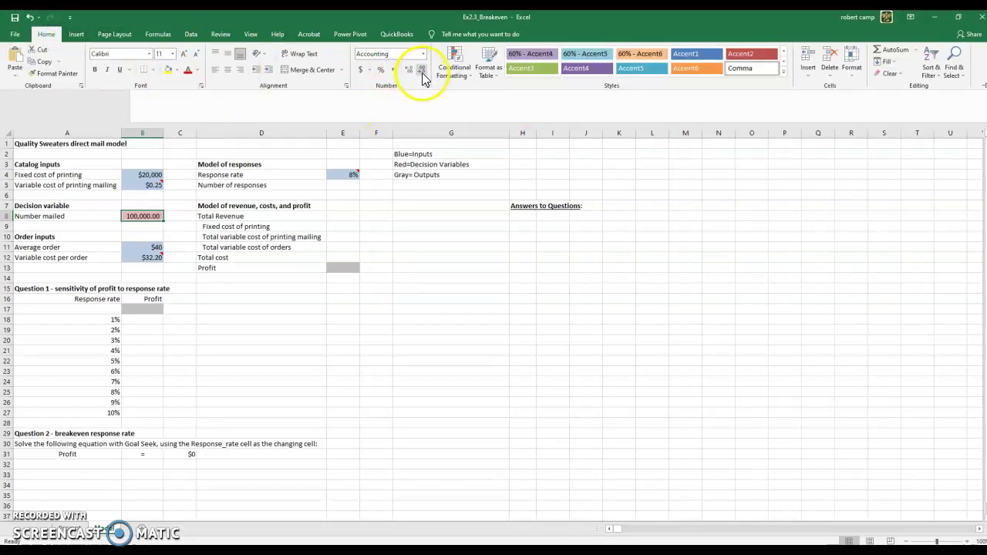
left_click(422, 72)
left_click(422, 73)
left_click(533, 262)
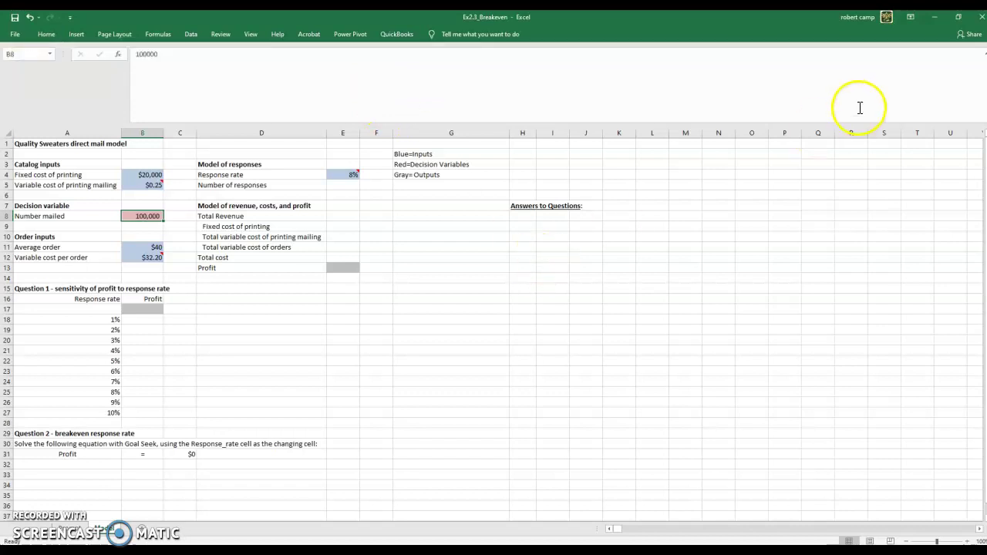
- Collapse the formula bar back to a single line
left_click(983, 55)
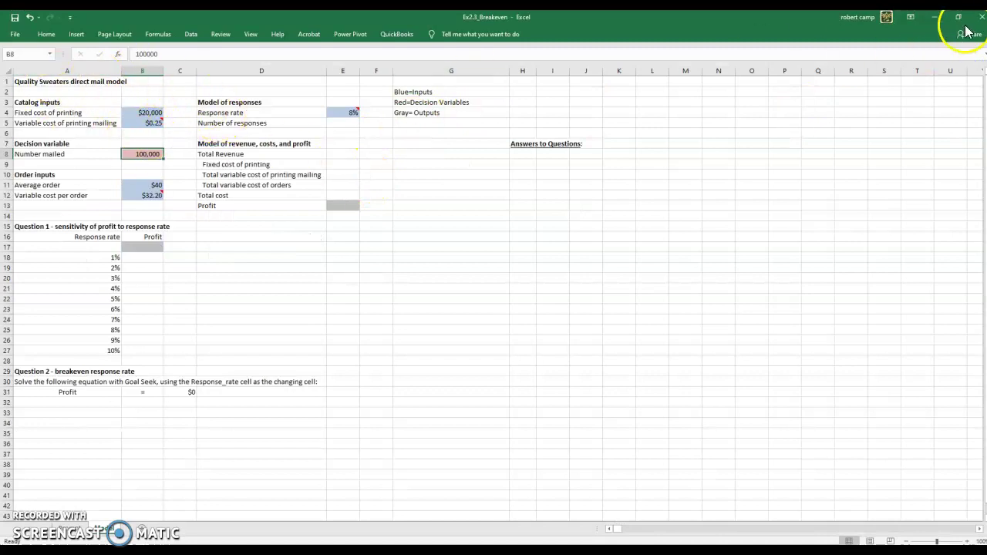
left_click(984, 56)
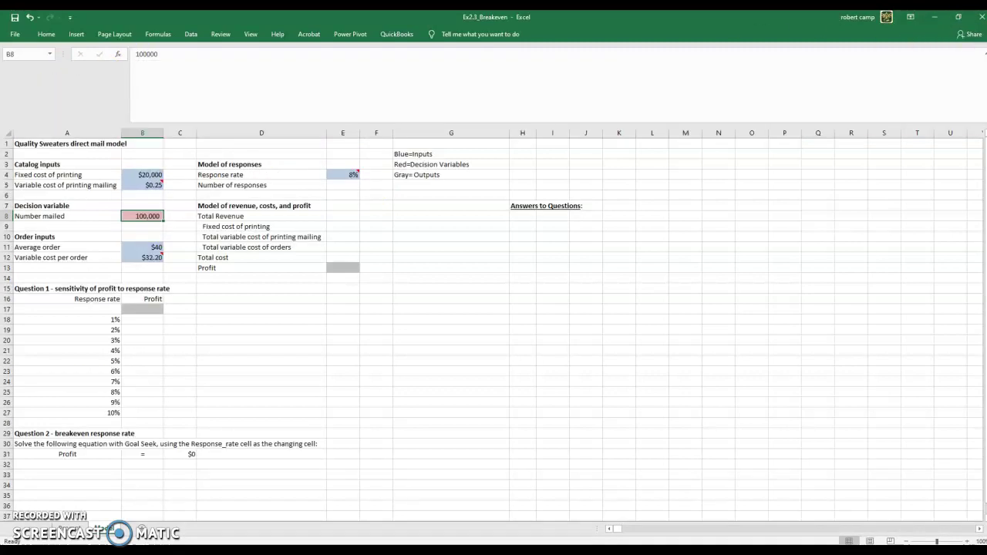
left_click(984, 56)
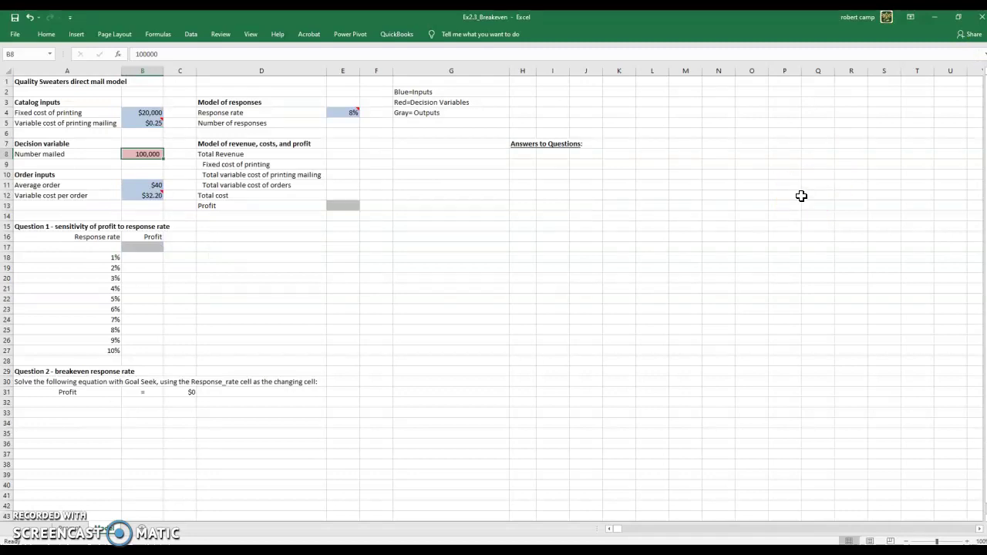
- Pin the ribbon open with Ctrl+F1 and review the comments on B11 and B12
left_click(580, 256)
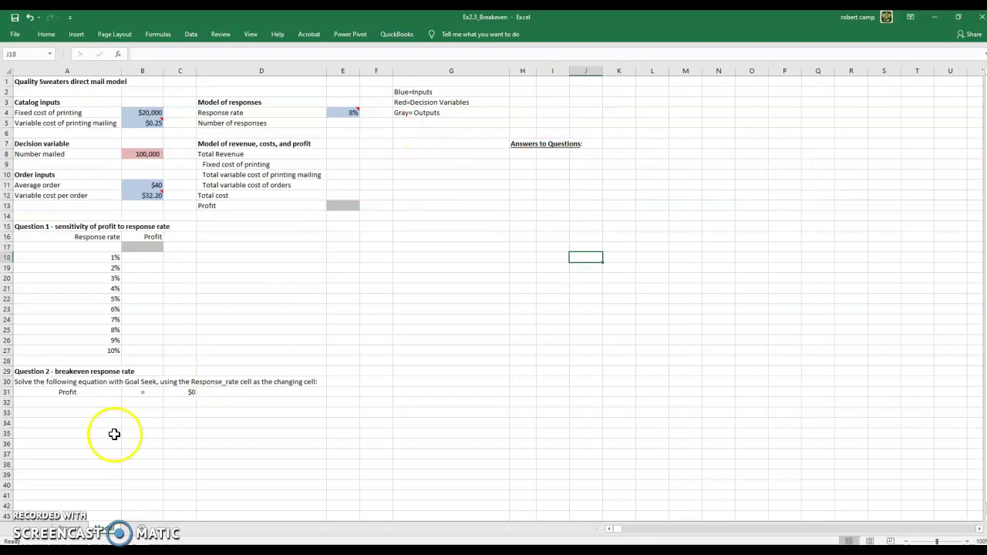
key("ctrl+F1")
left_click(136, 231)
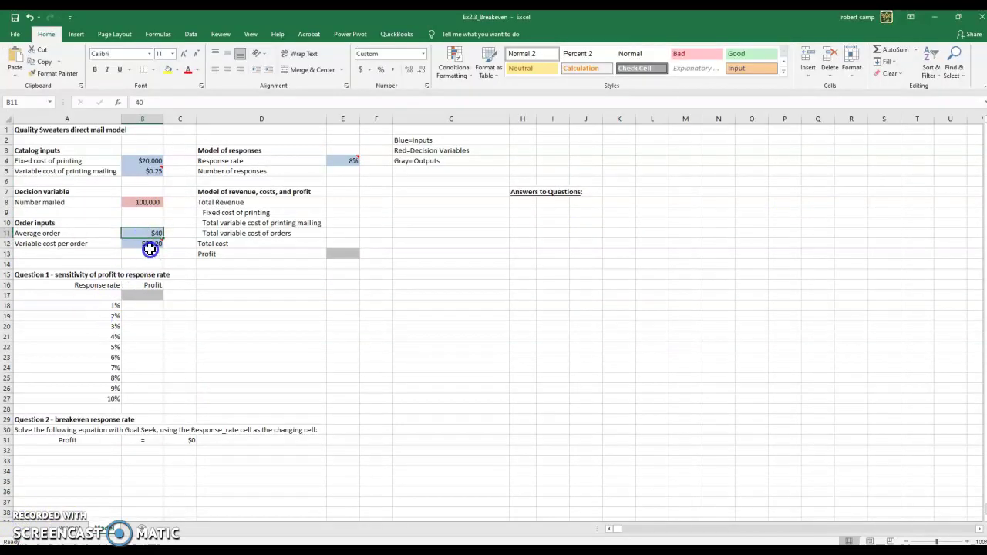
left_click(136, 243)
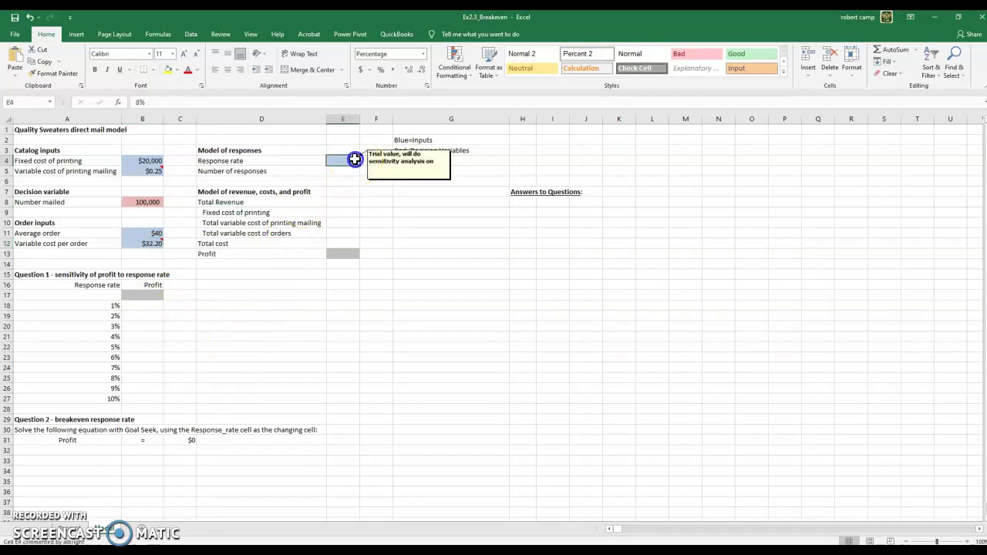
left_click(247, 357)
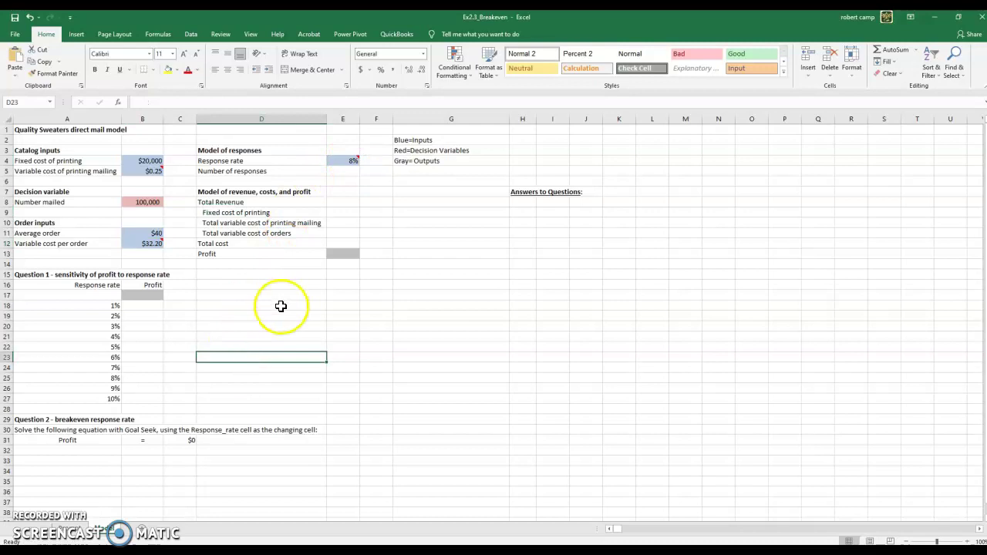
left_click(143, 244)
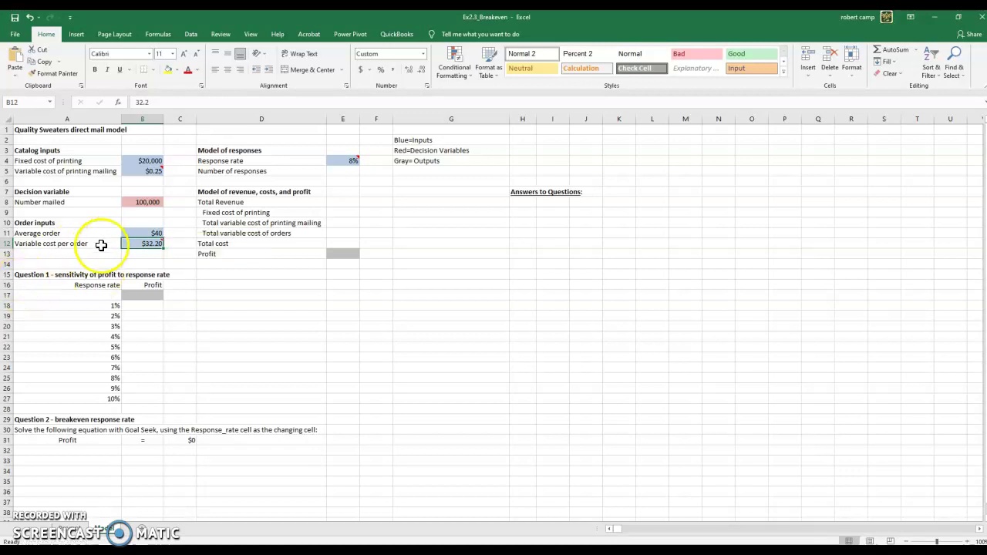
- Insert two blank rows of cells at A13, shifting the cells below down
left_click(110, 255)
left_click_drag(110, 255, 131, 255)
right_click(121, 255)
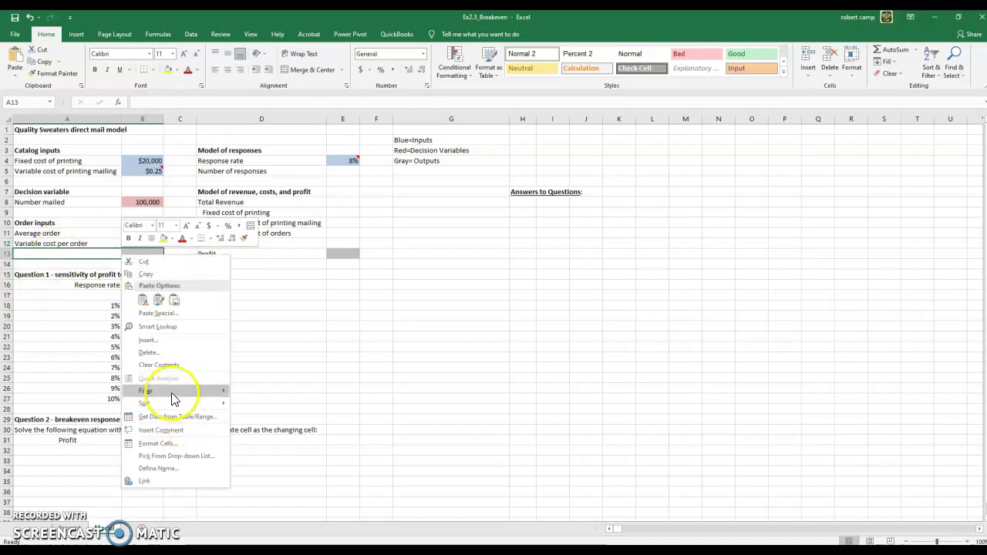
left_click(172, 342)
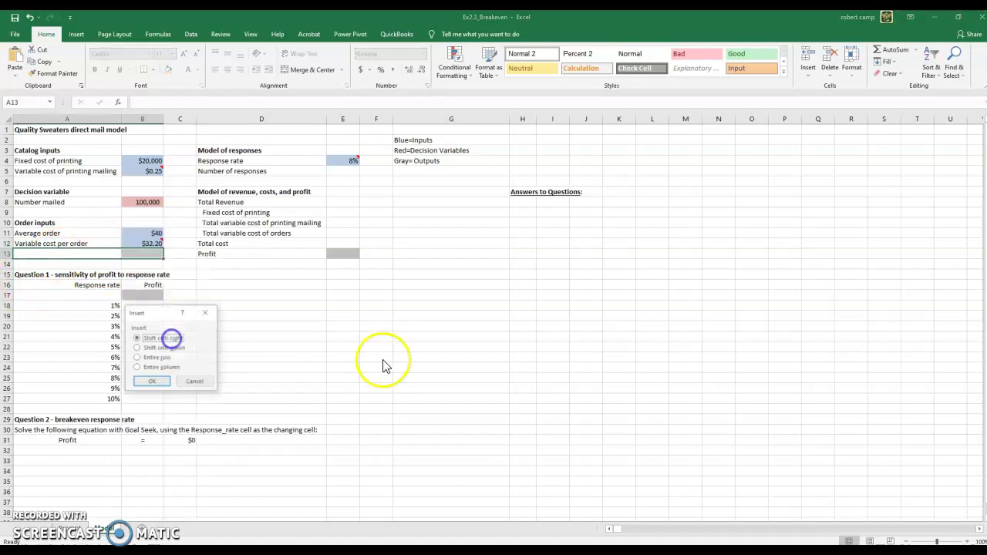
left_click(165, 348)
left_click(152, 382)
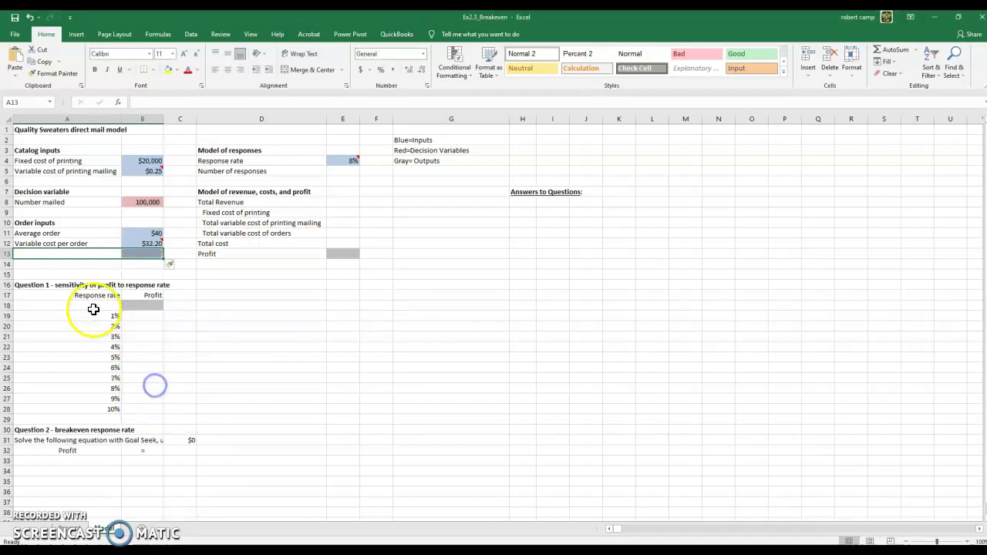
right_click(68, 254)
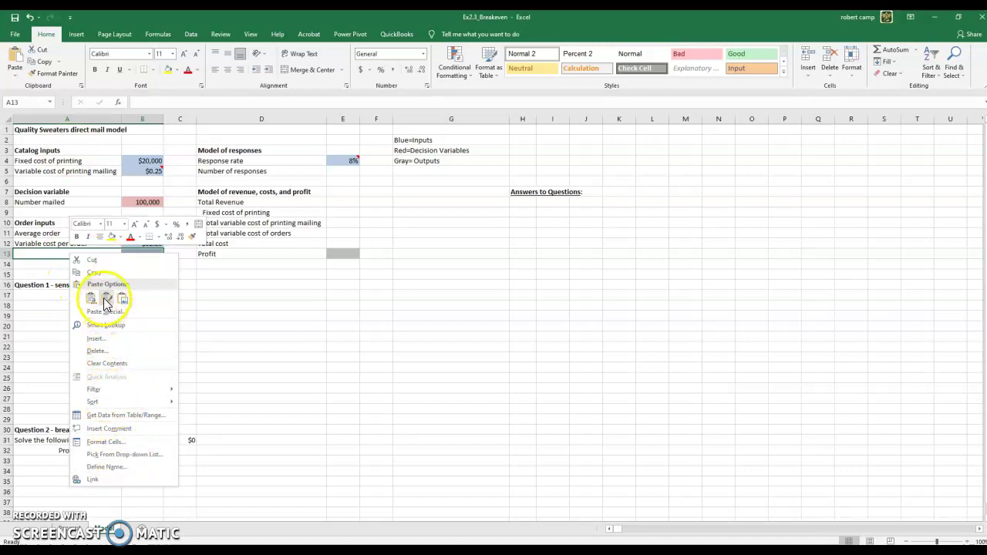
left_click(108, 339)
left_click(98, 345)
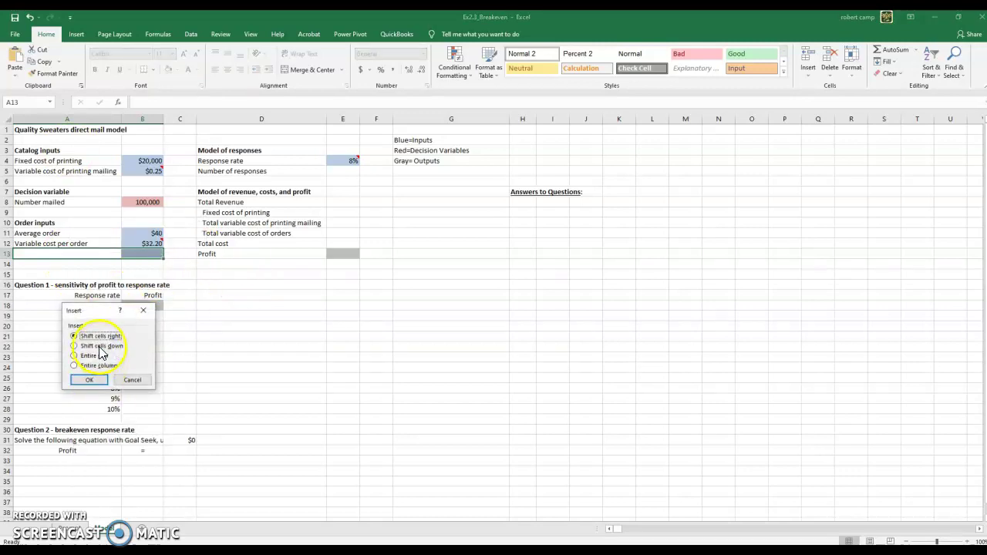
left_click(99, 380)
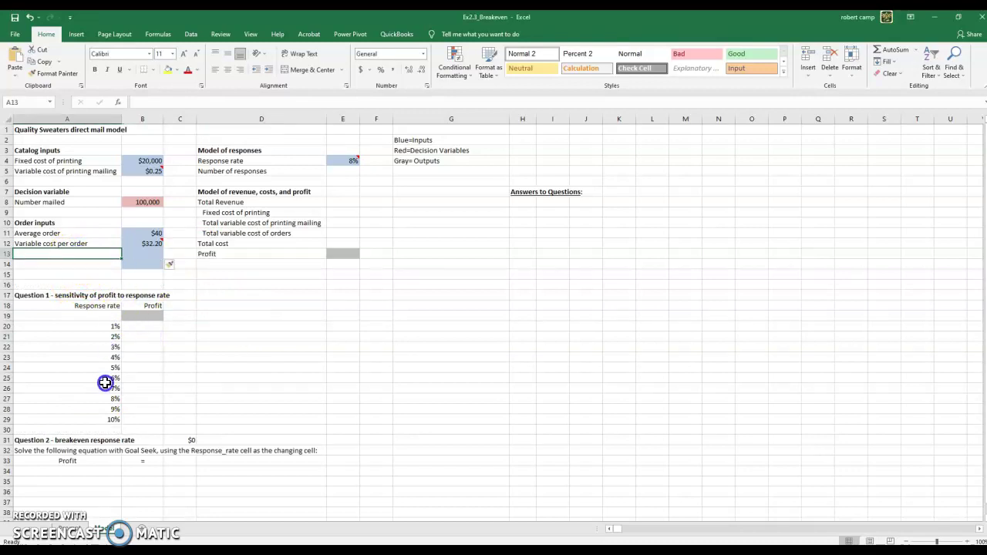
- Enter a Return Mailer input of $0.20 in A13:B13, then view the problem description sheet
type("Retu")
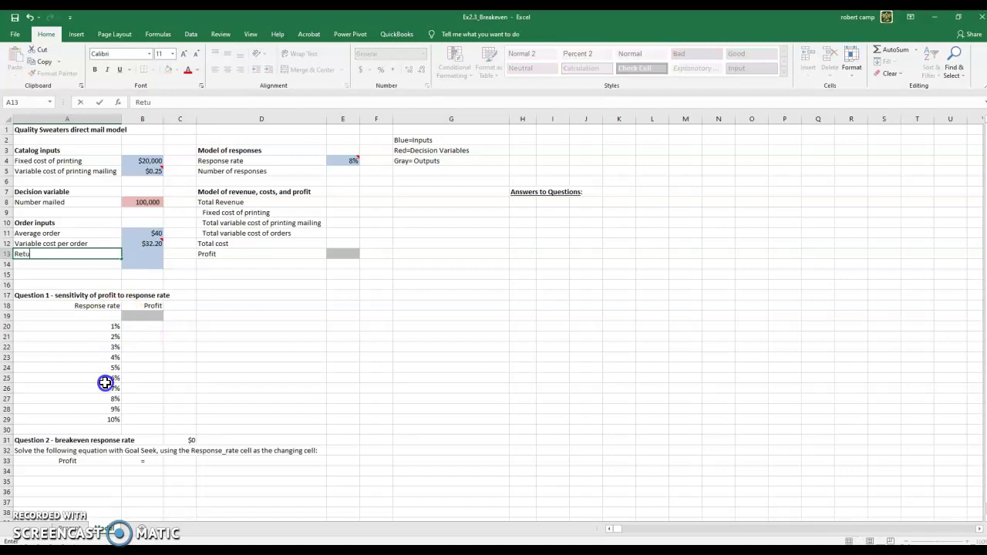
type("rn Mai")
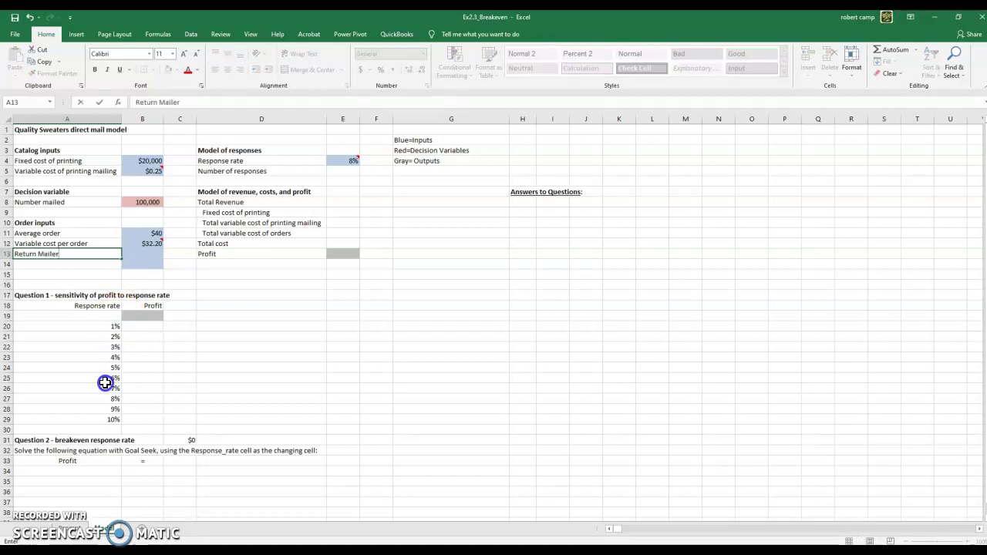
type("ler")
key("Tab")
type(".")
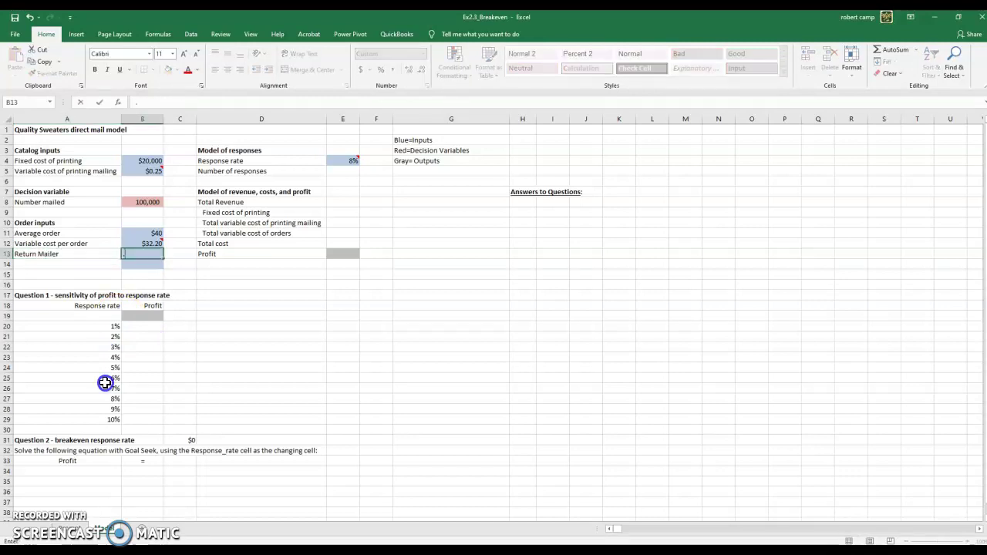
key("Return")
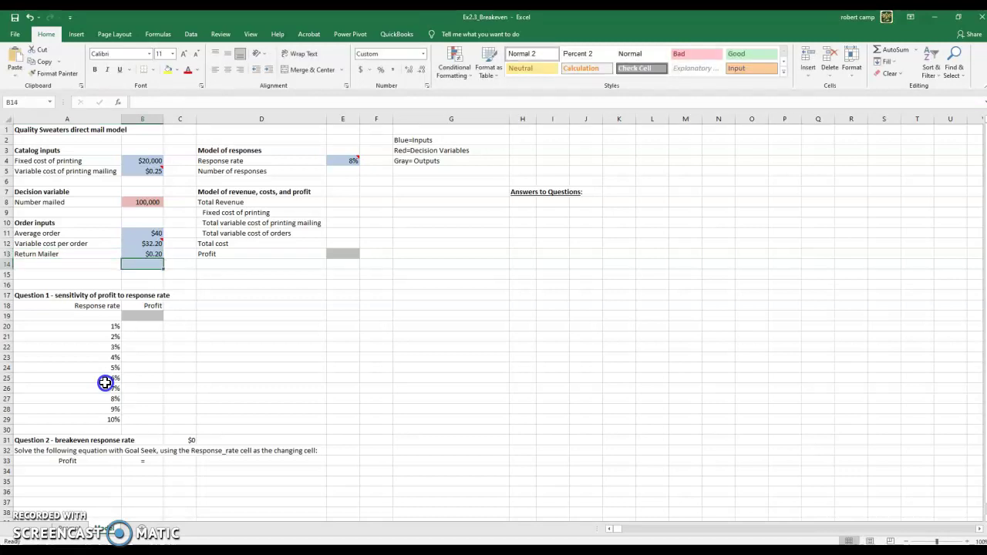
key("Up")
key("Right")
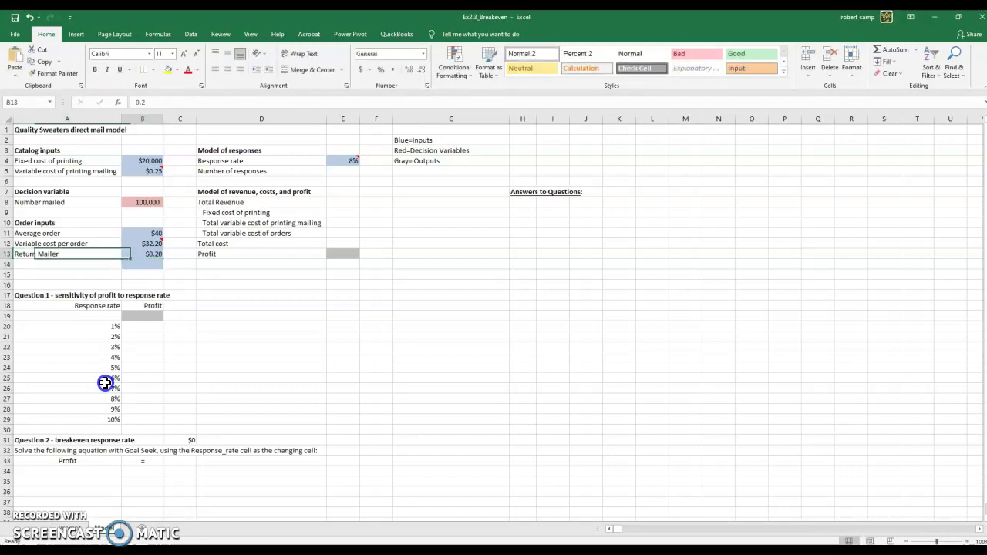
key("Up")
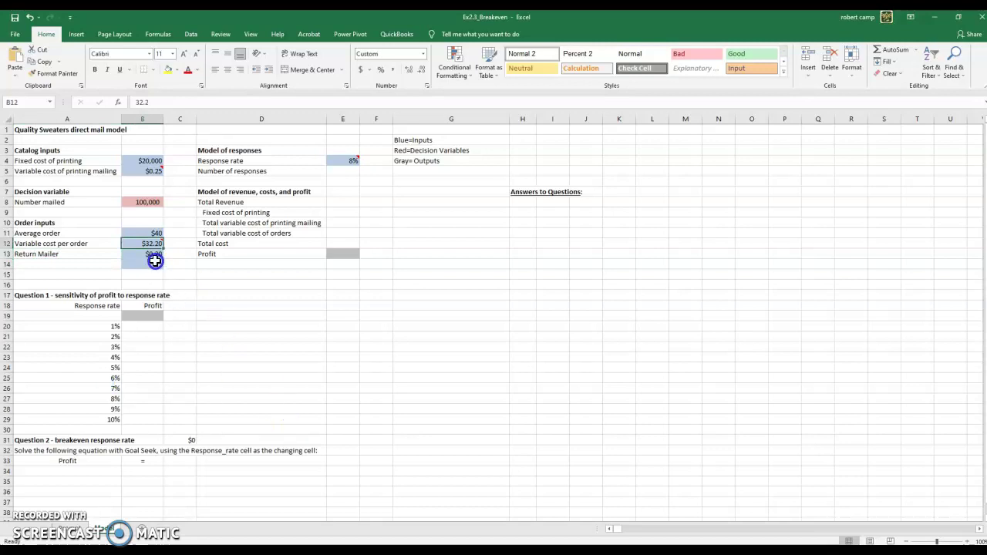
mouse_move(145, 244)
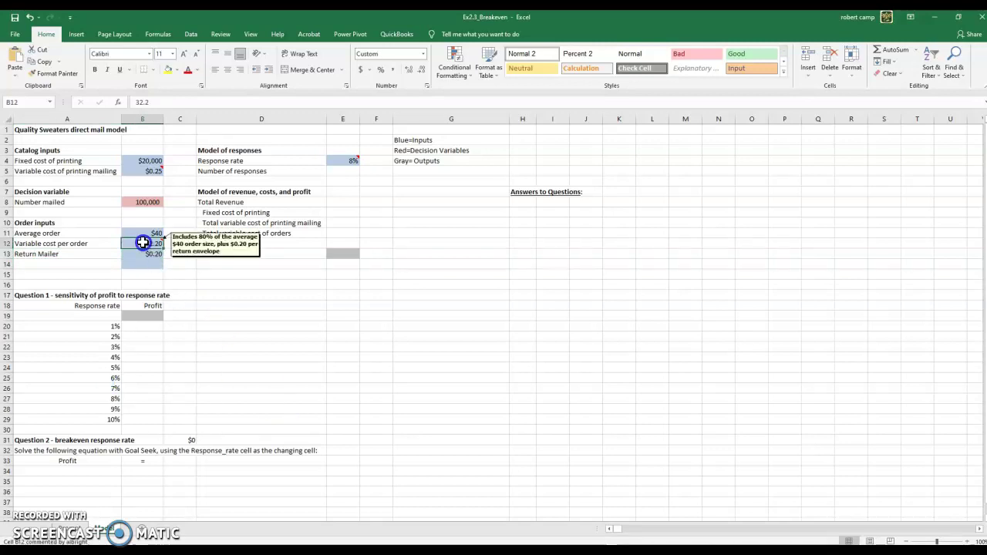
left_click(68, 529)
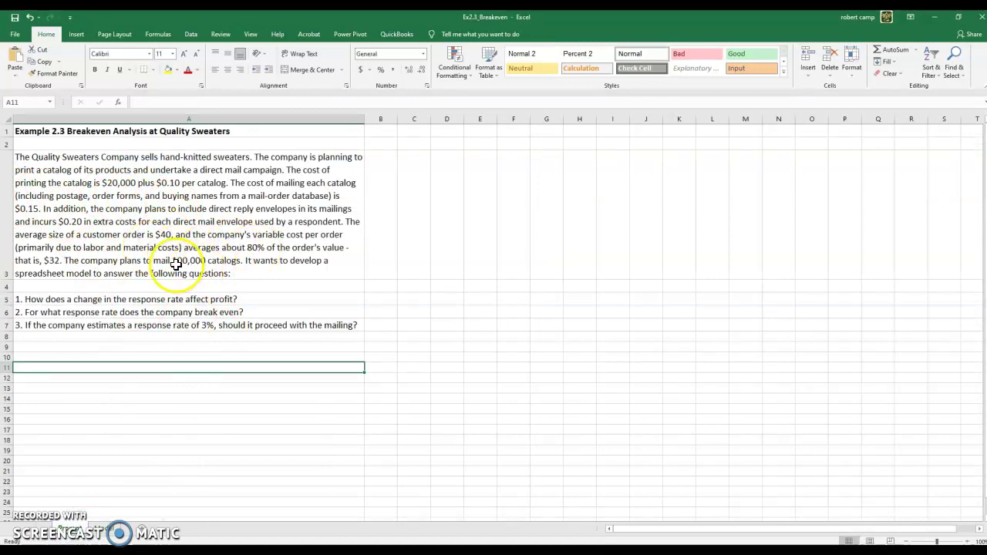
- Add a Variable Percentage input of 80 in row 14, formatted as 80%
left_click(105, 529)
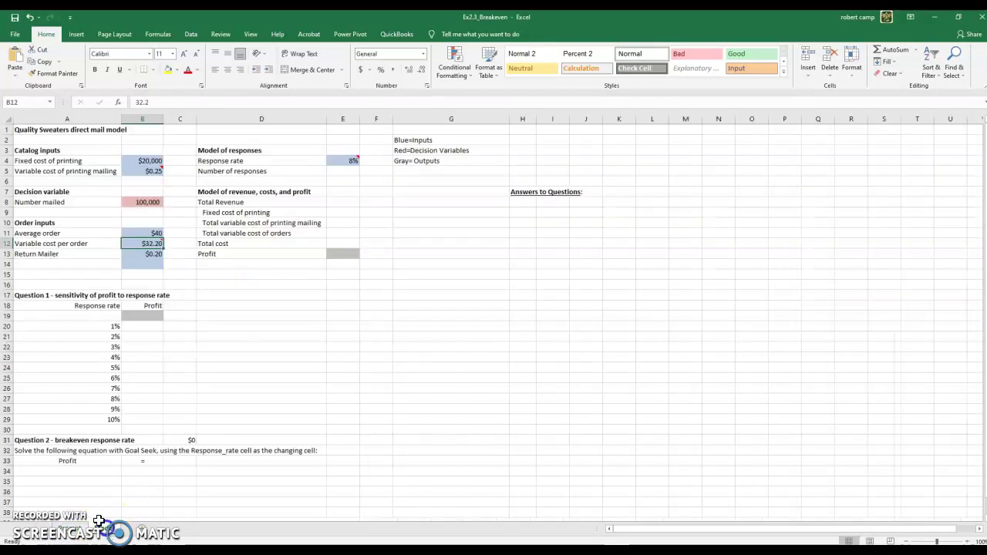
left_click(45, 264)
type("A")
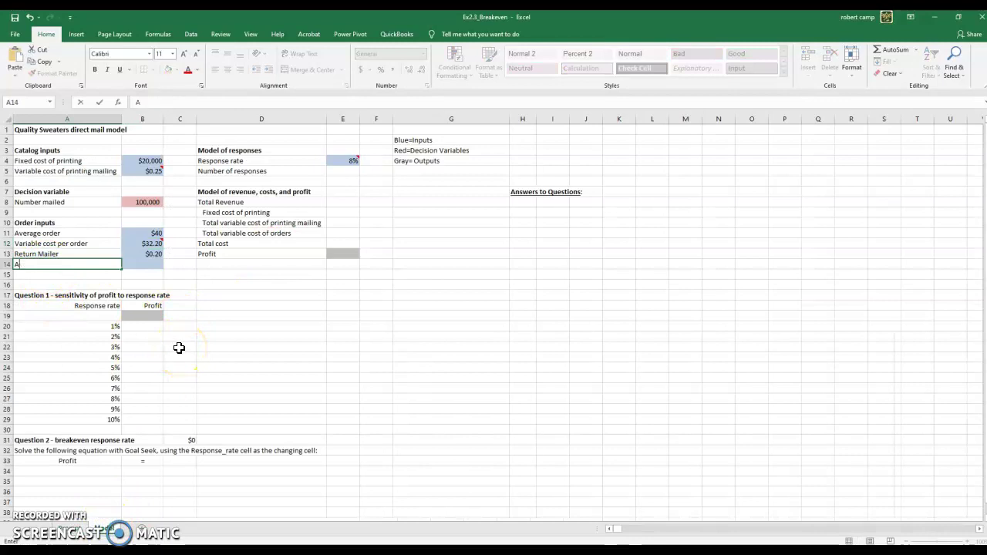
type("Variable")
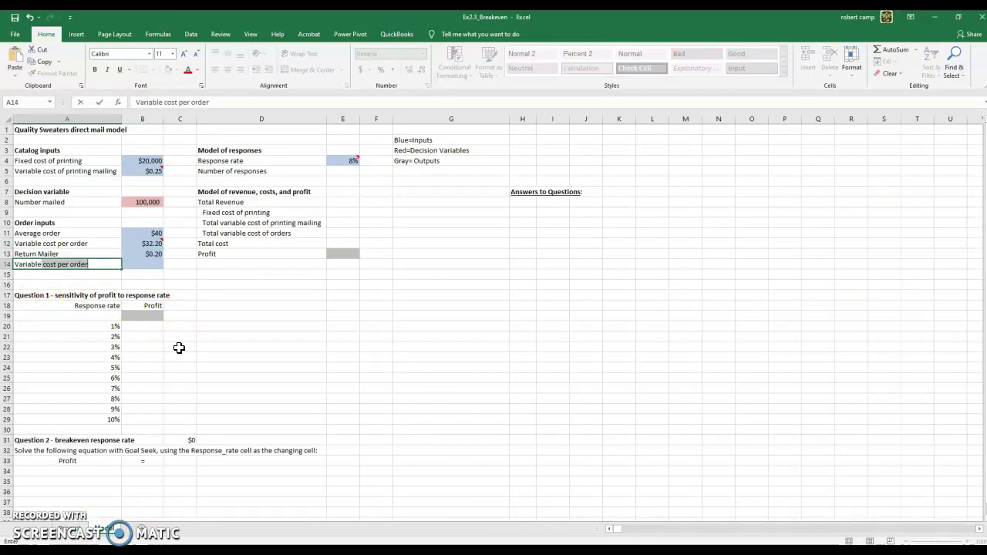
type(" Pe")
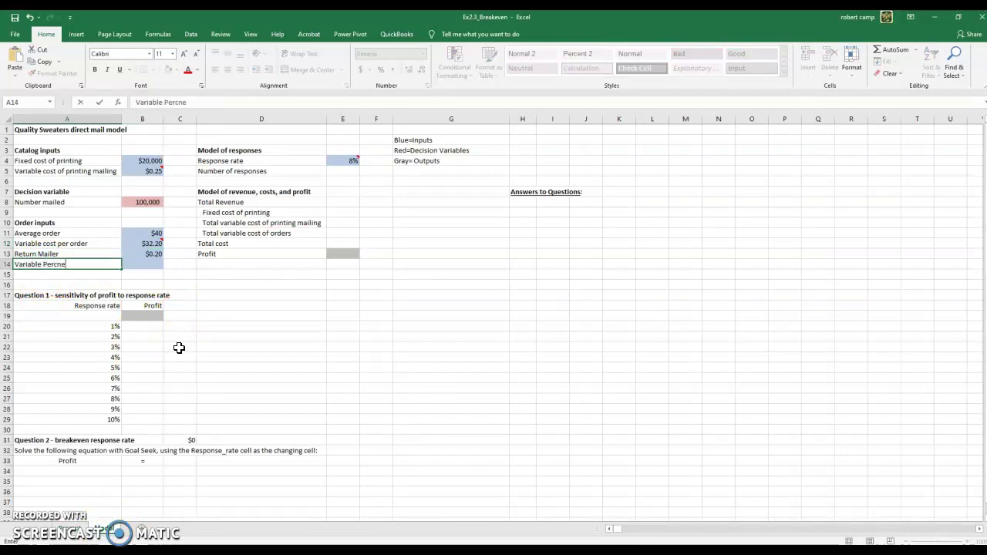
type("rcentage")
key("Tab")
type("80")
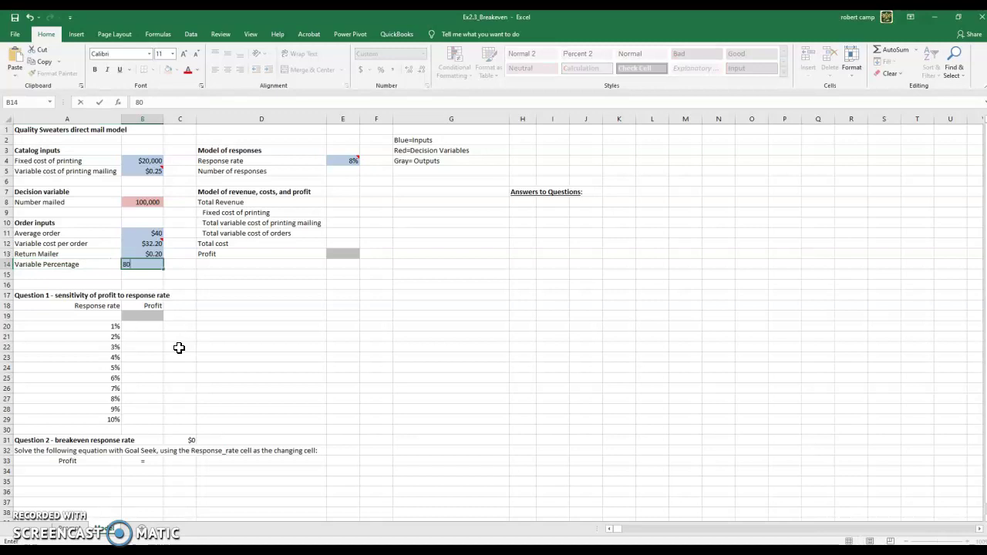
key("Return")
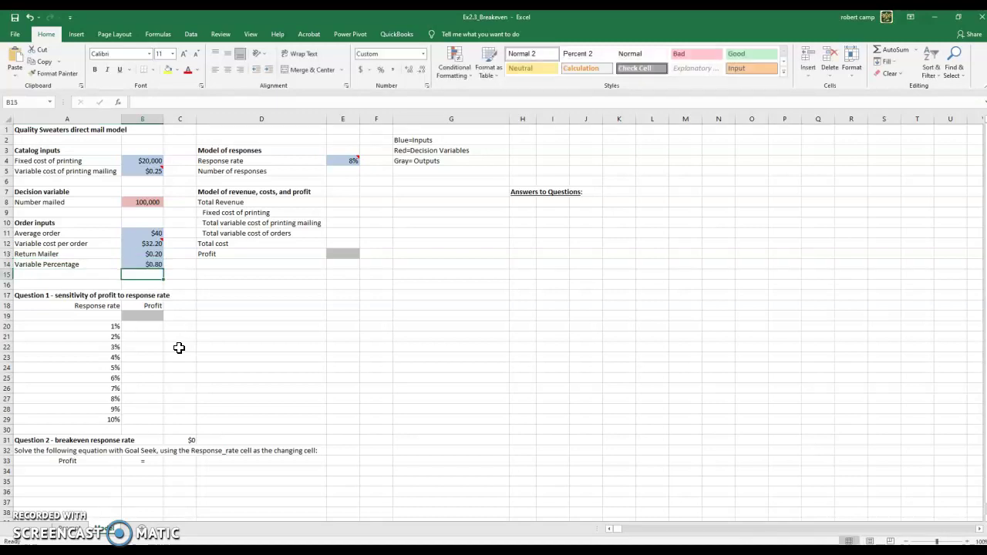
key("Up")
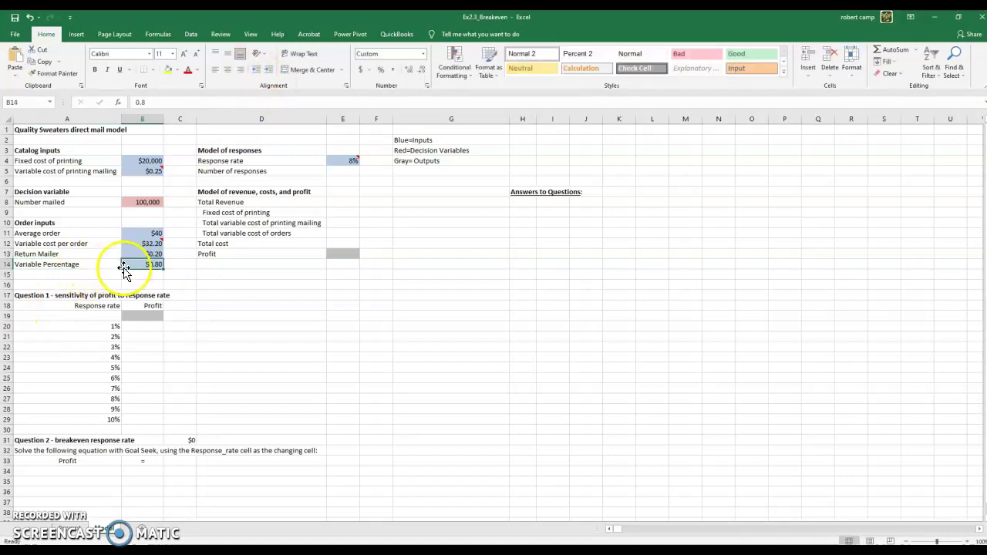
left_click(380, 70)
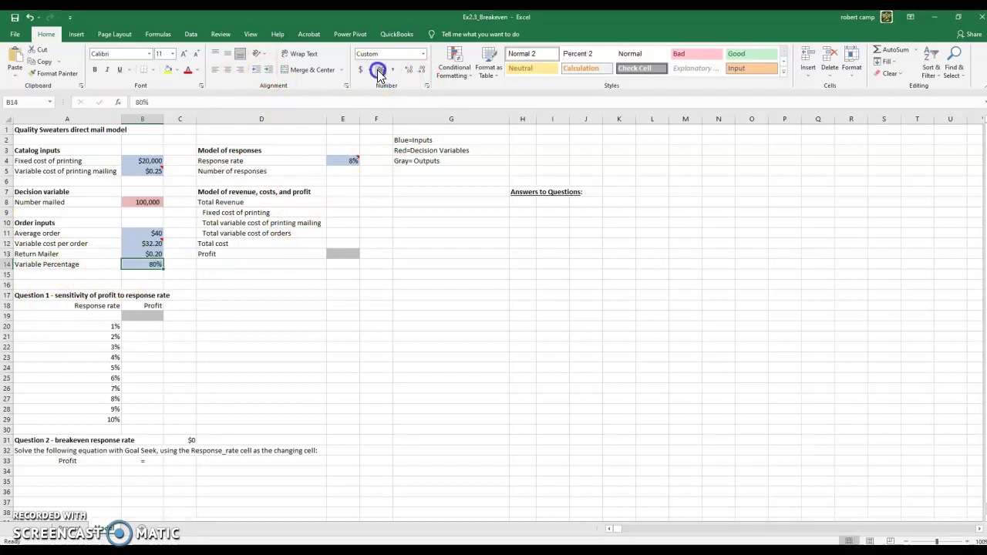
left_click(250, 334)
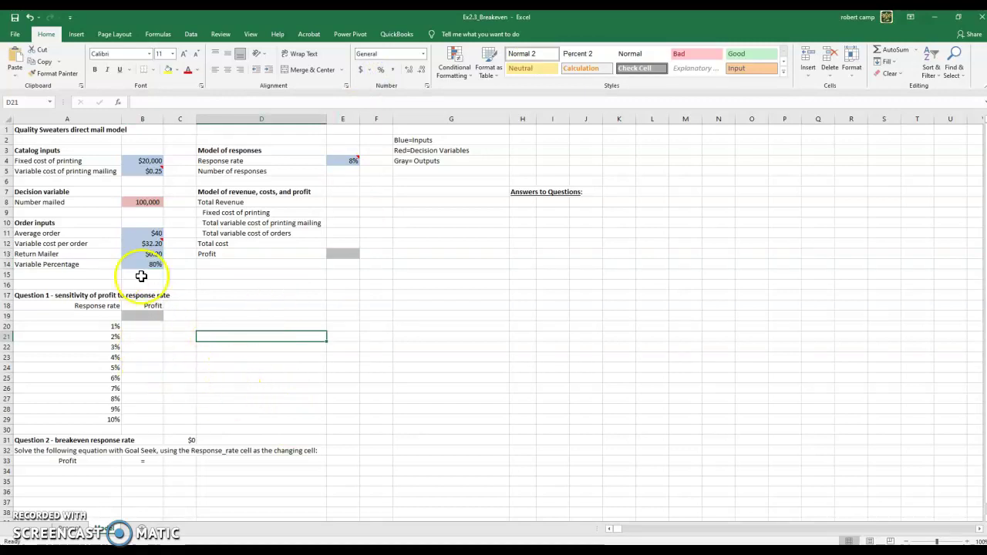
- Replace the variable cost per order in B12 with =B11*B14+B13, still giving $32.20
left_click(145, 244)
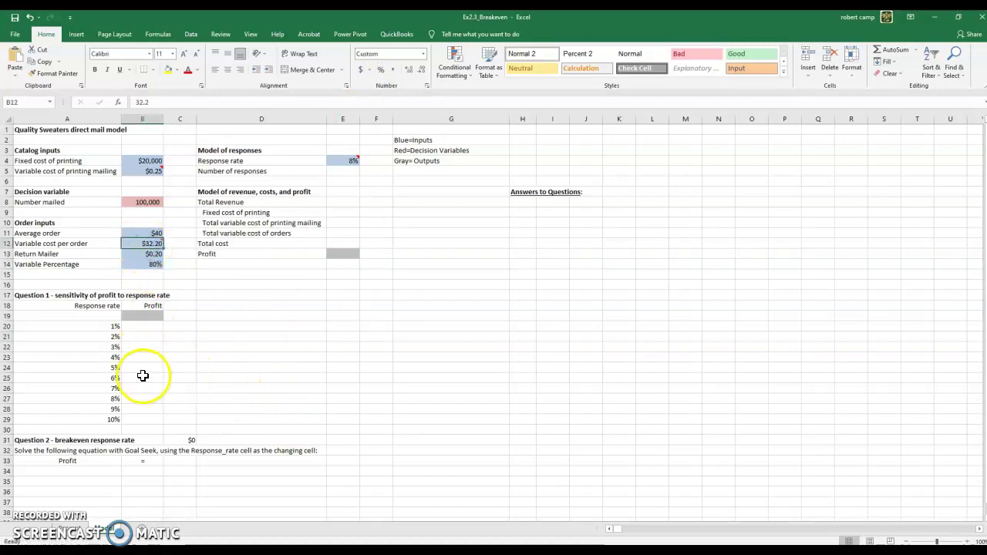
type("=")
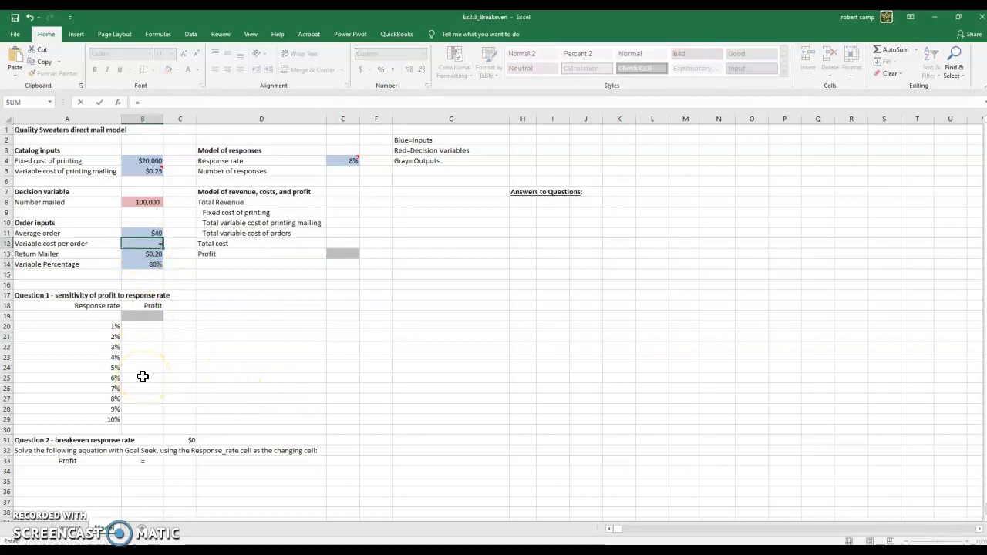
left_click(142, 232)
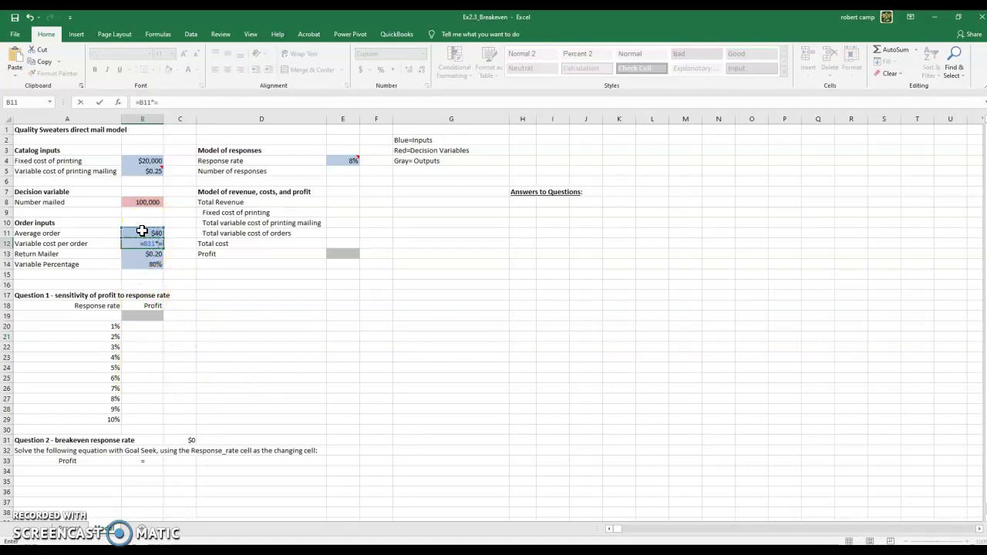
type("*")
left_click(150, 264)
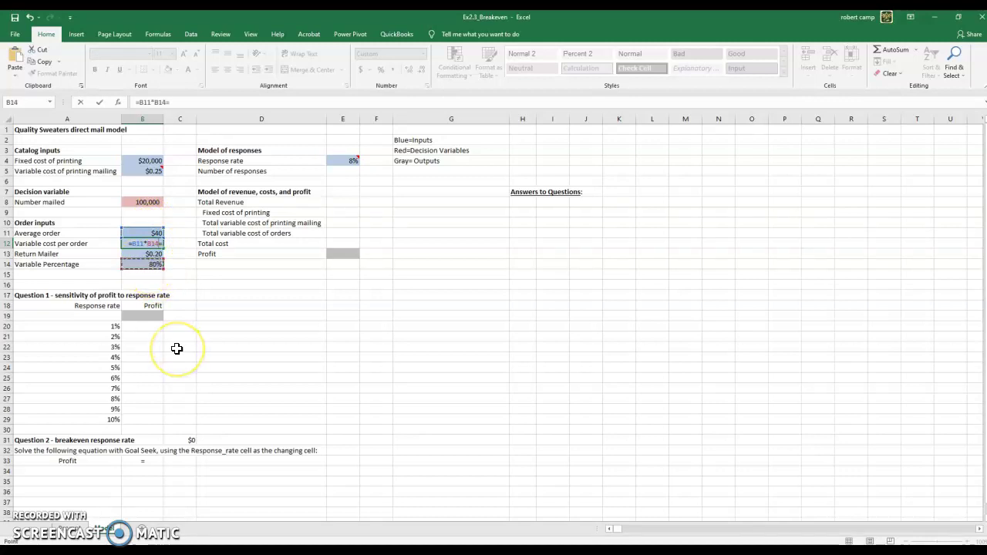
type("+")
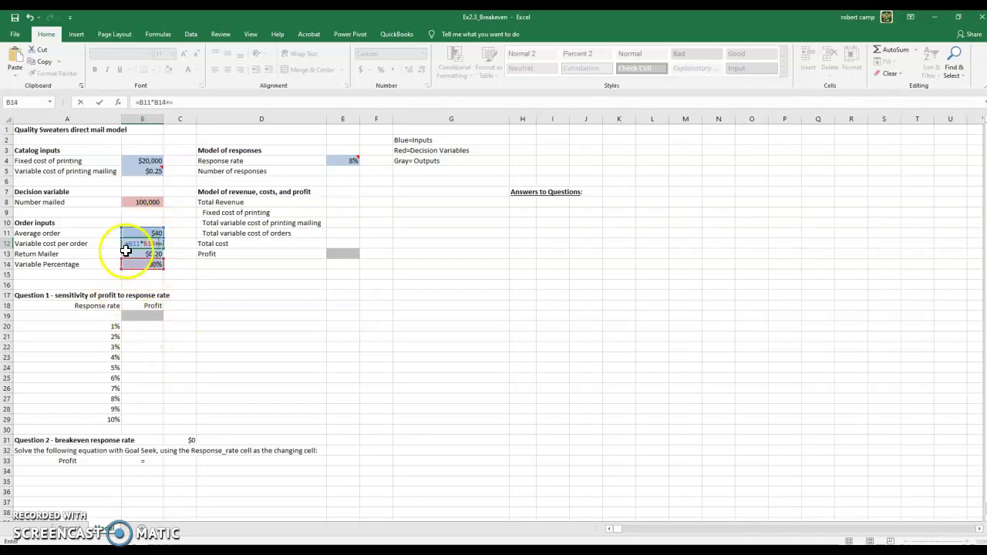
left_click(135, 254)
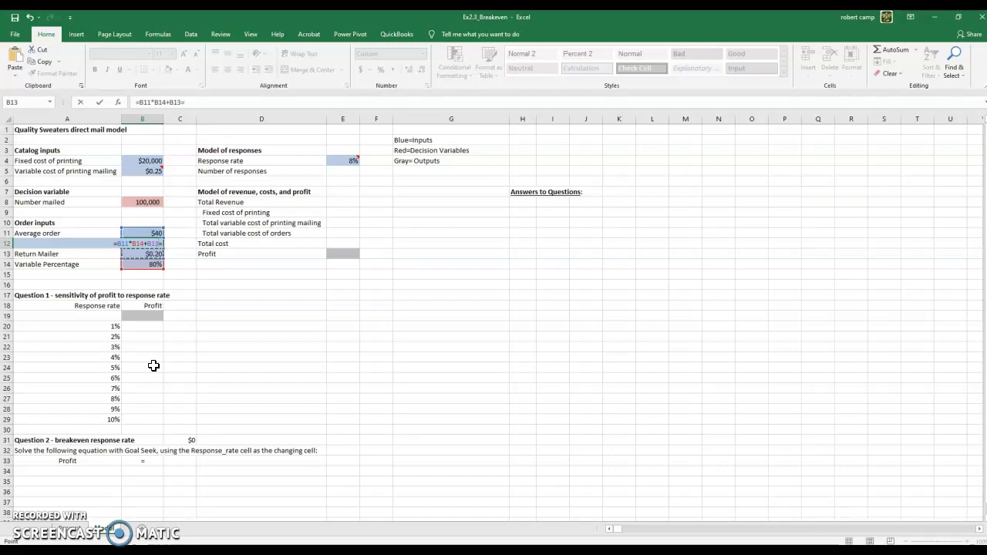
key("Return")
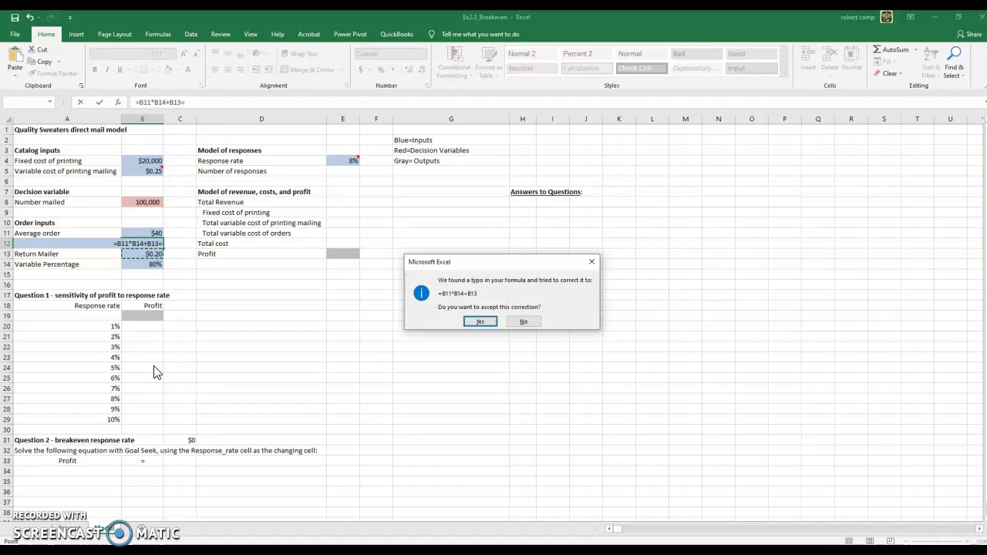
left_click(493, 320)
left_click(146, 243)
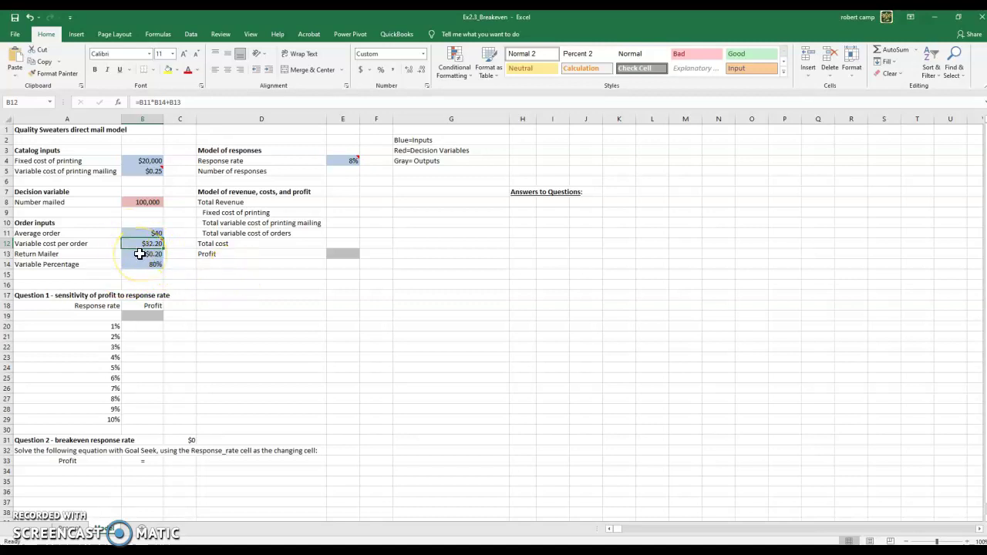
- Insert a blank row of cells below the variable cost row, shifting cells down
left_click(149, 174)
mouse_move(141, 171)
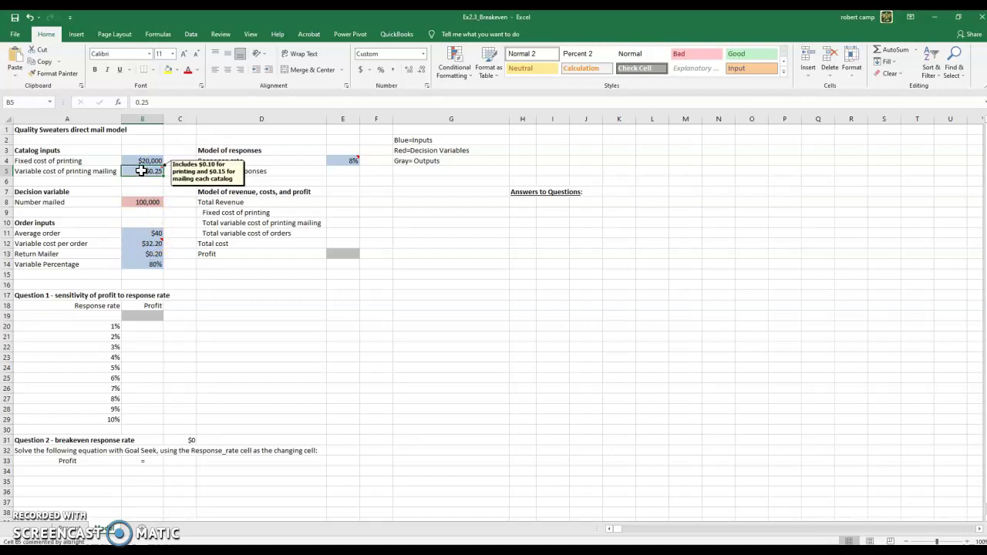
left_click_drag(26, 180, 182, 186)
right_click(182, 186)
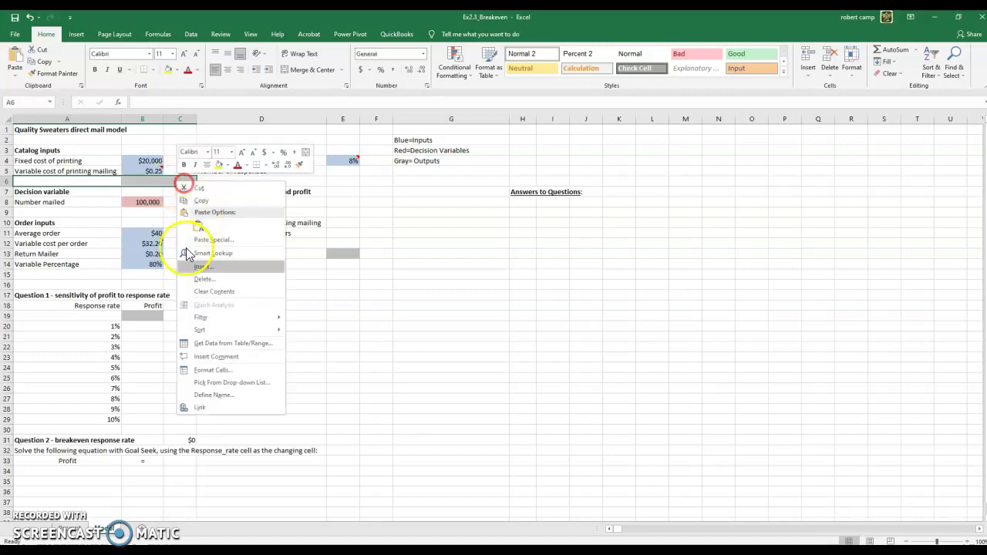
left_click(199, 265)
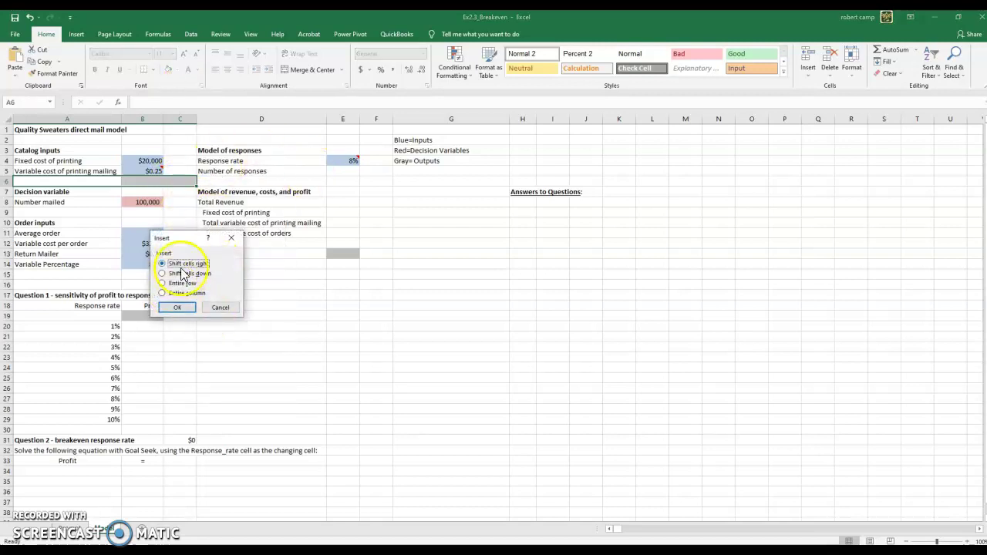
left_click(185, 273)
left_click(176, 304)
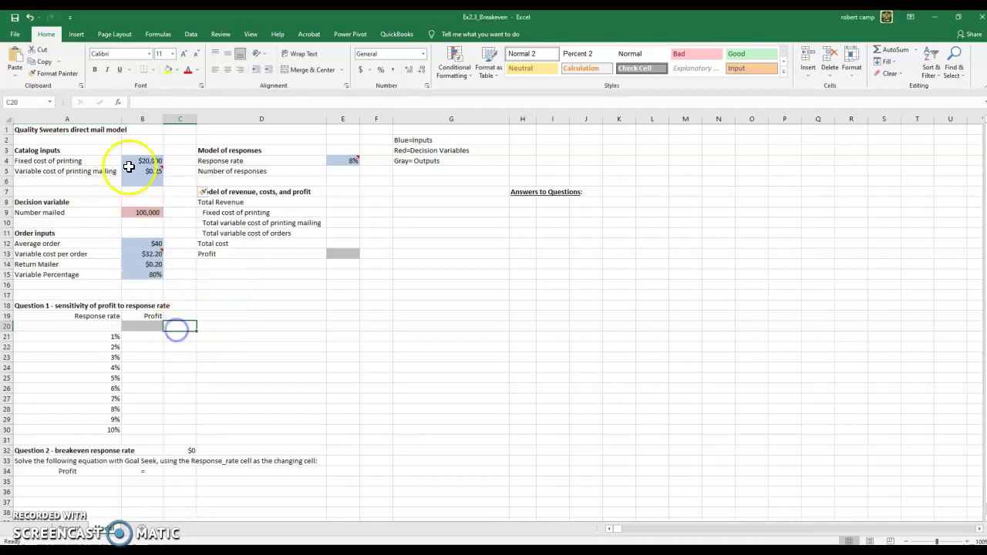
- Relabel A5 as Variable cost of printing and A6 as Variable cost of Mailing
left_click(95, 170)
left_click(153, 171)
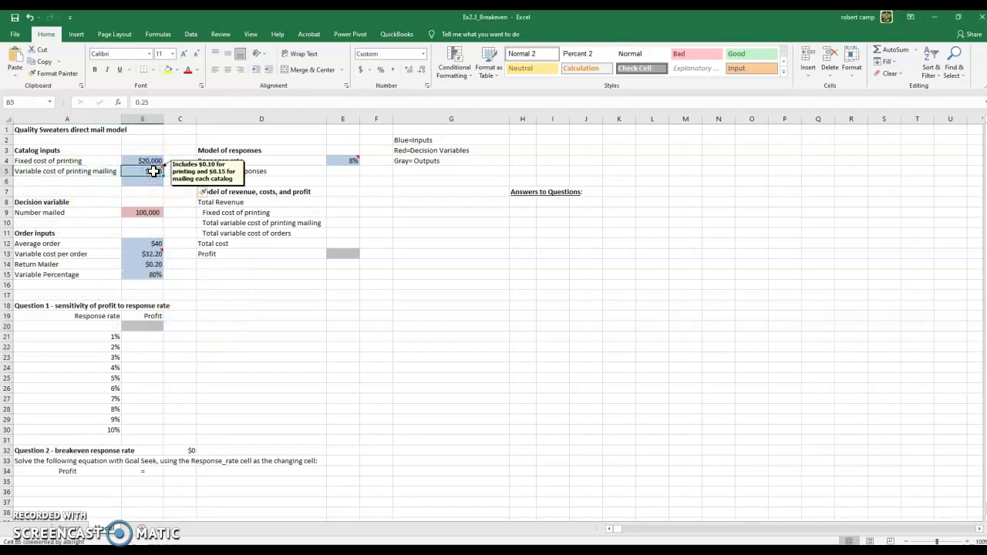
left_click(83, 170)
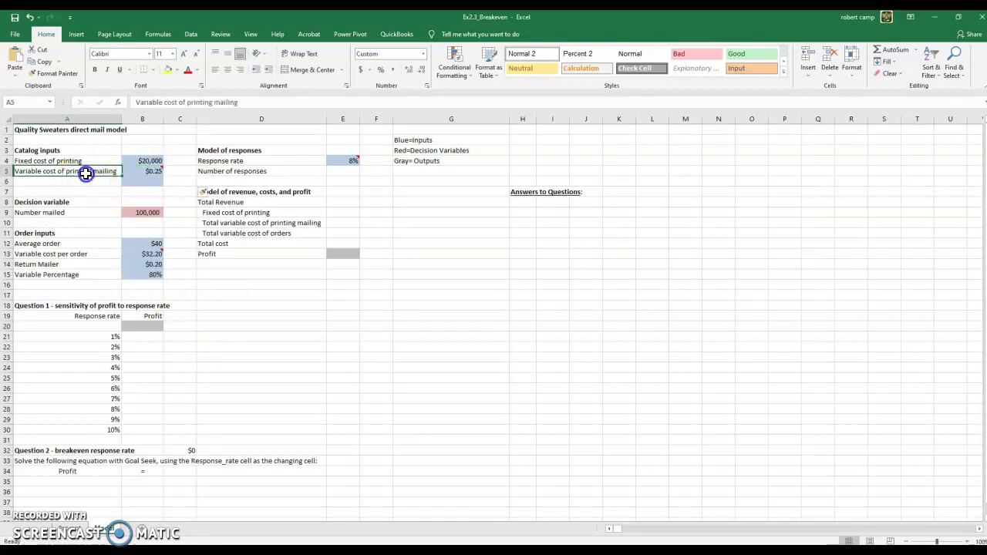
triple_click(216, 103)
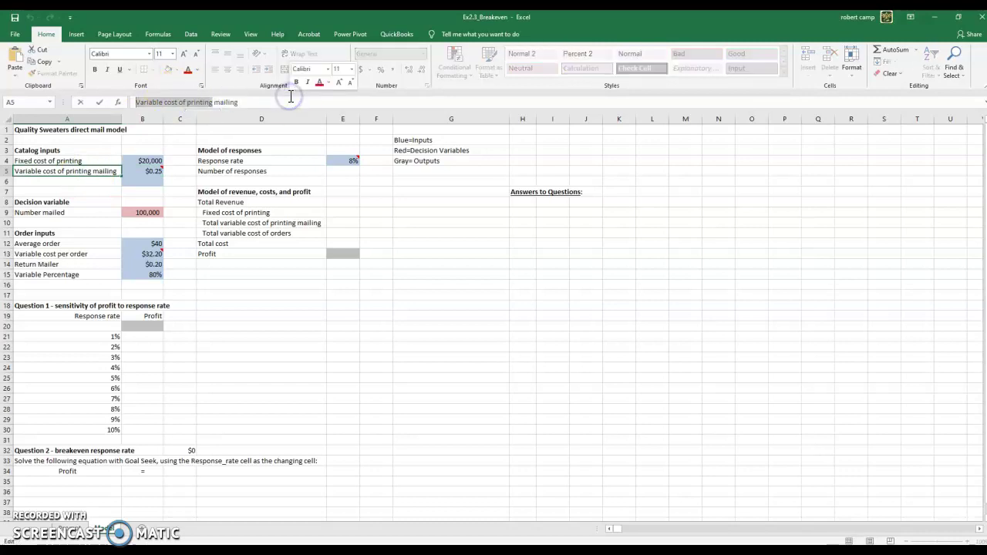
left_click_drag(216, 104, 276, 103)
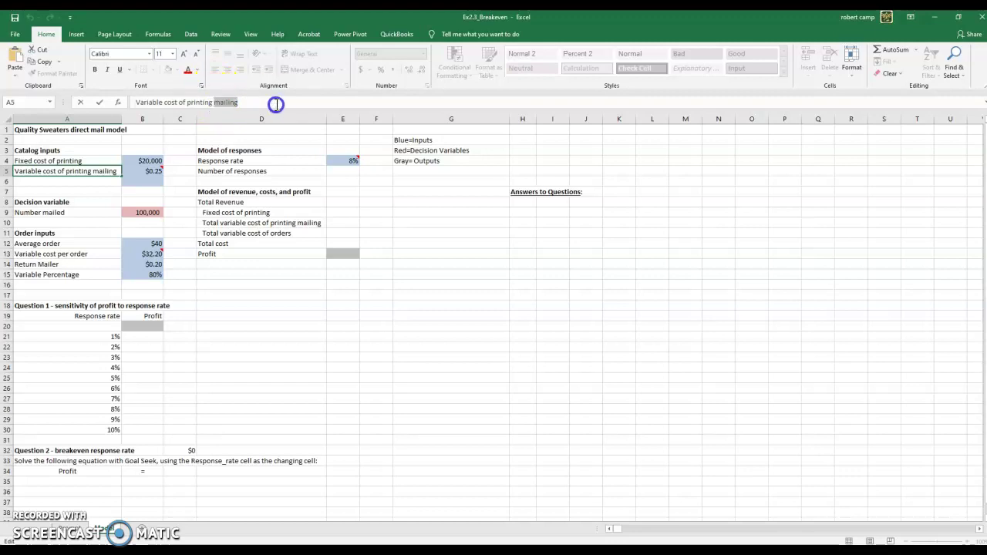
key("BackSpace")
key("Return")
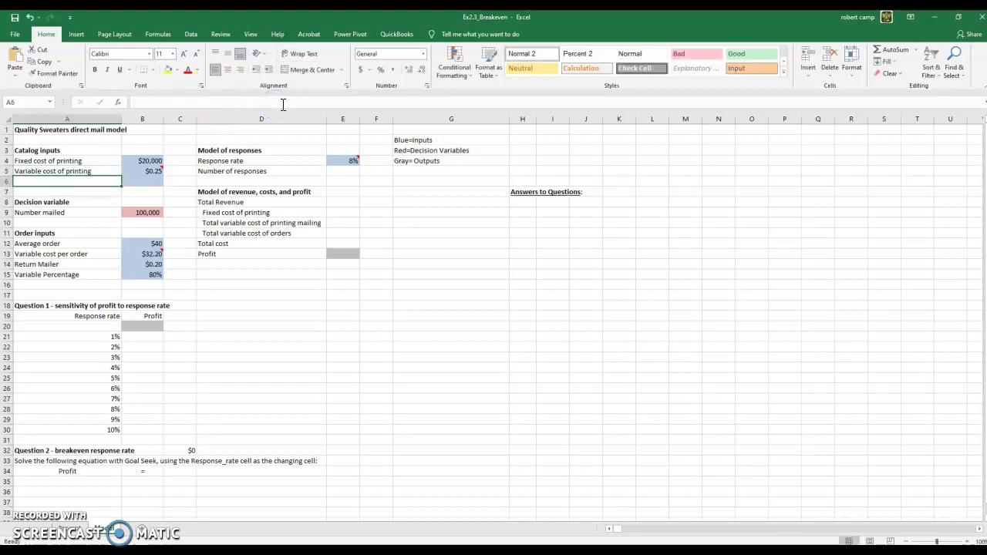
type("V")
key("Escape")
key("ctrl+d")
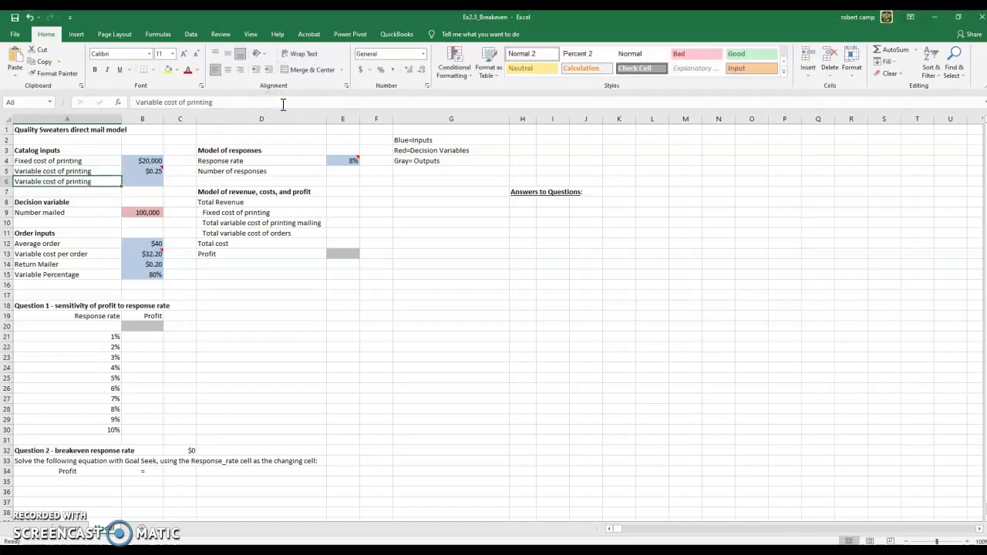
left_click_drag(187, 102, 242, 102)
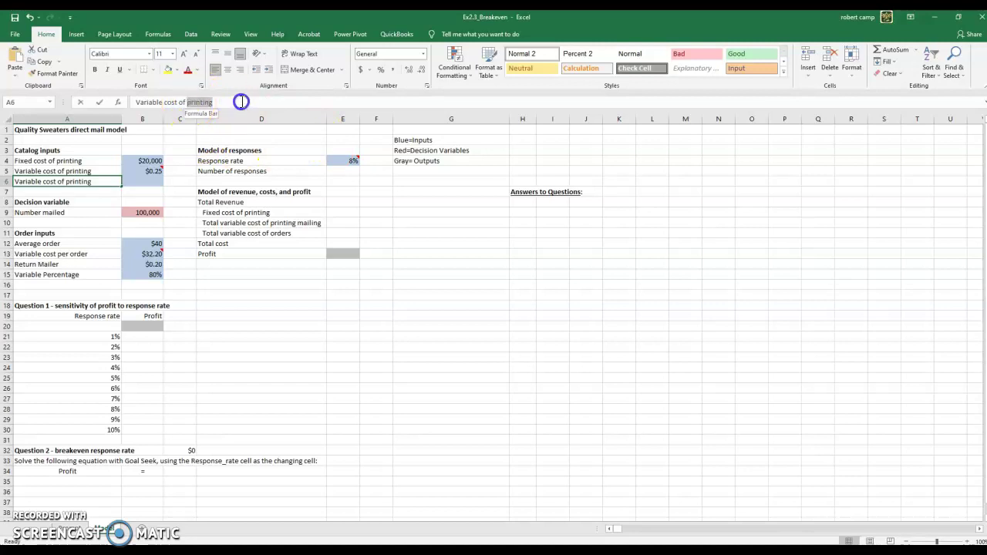
type("Mail")
key("Return")
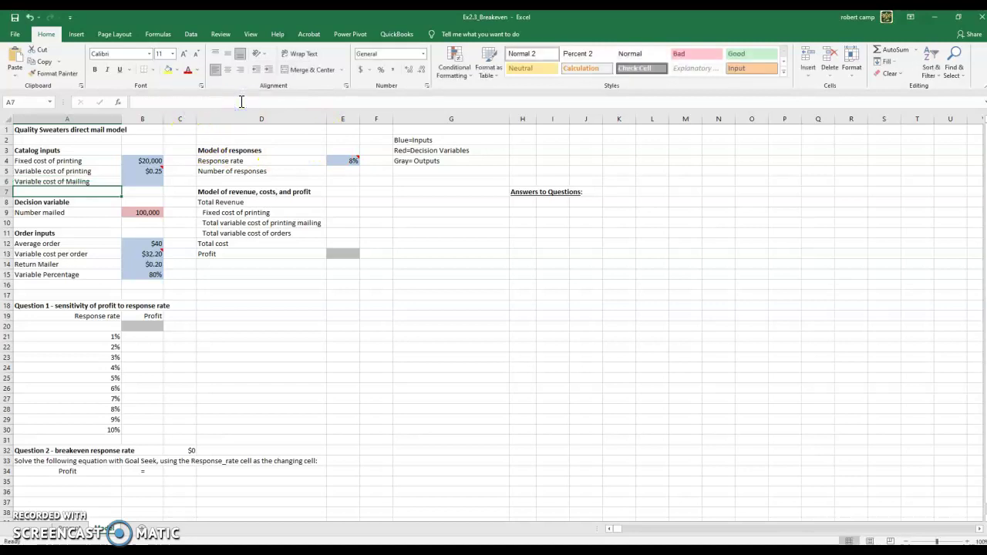
- Enter $0.10 as the printing cost in B5 and $0.15 as the mailing cost in B6
key("Up")
key("Up")
key("Right")
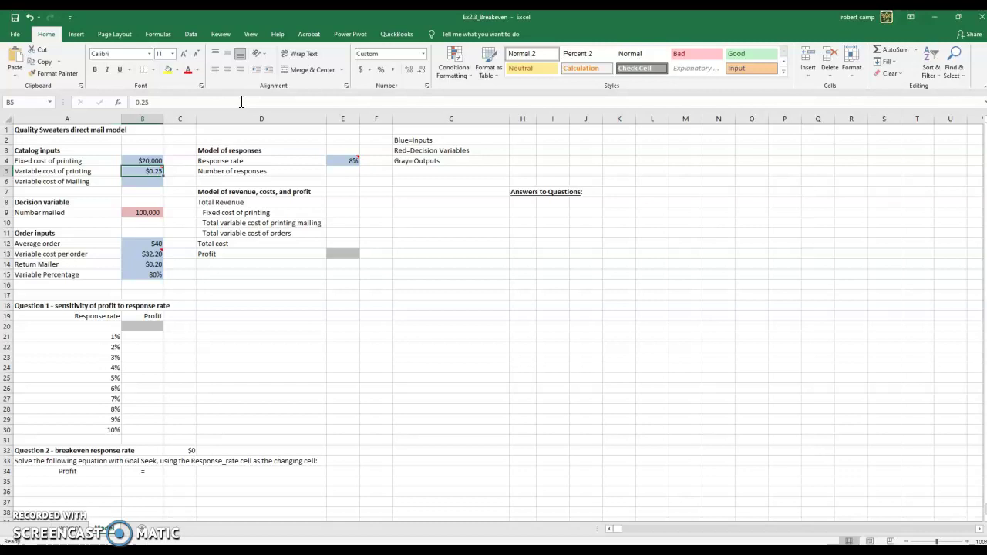
mouse_move(143, 168)
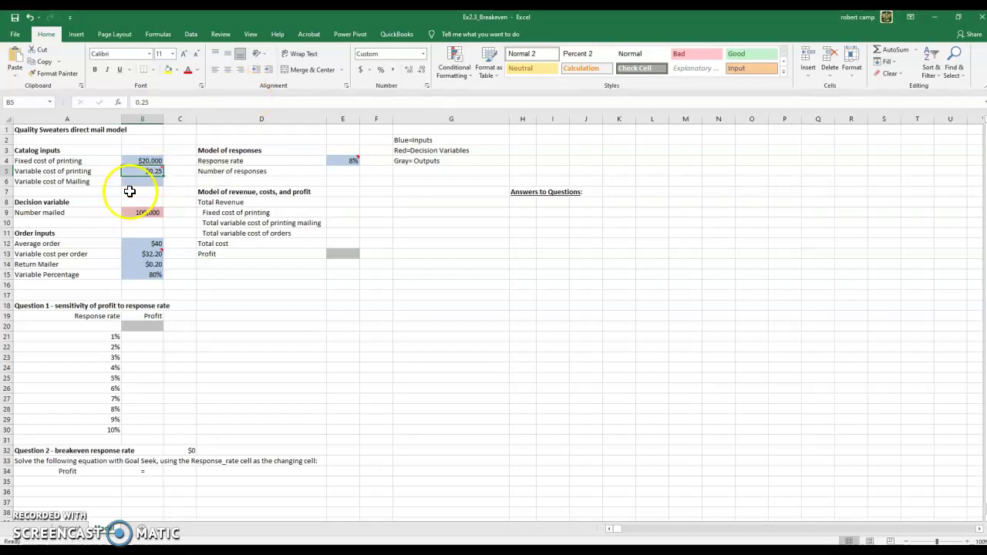
type(".1")
key("Return")
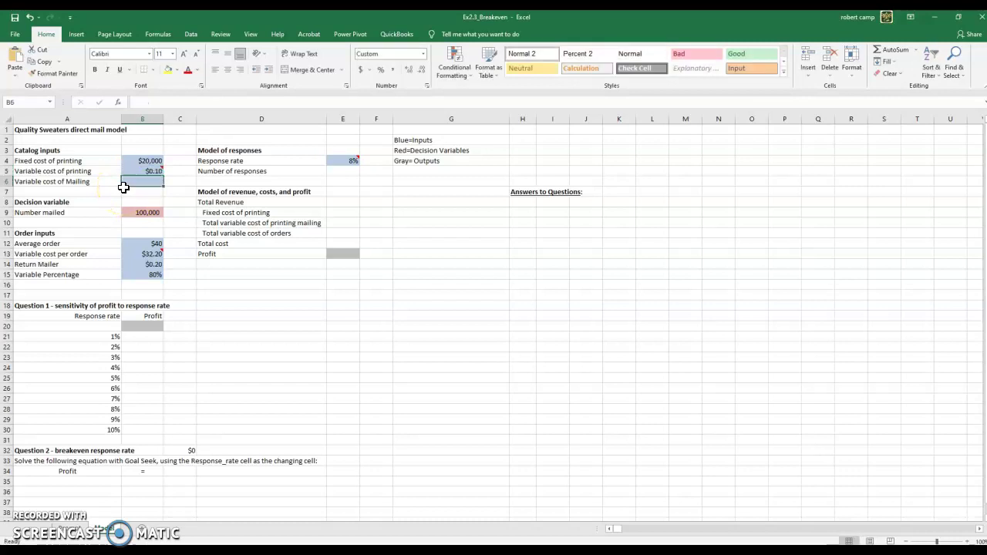
type(".15")
key("Return")
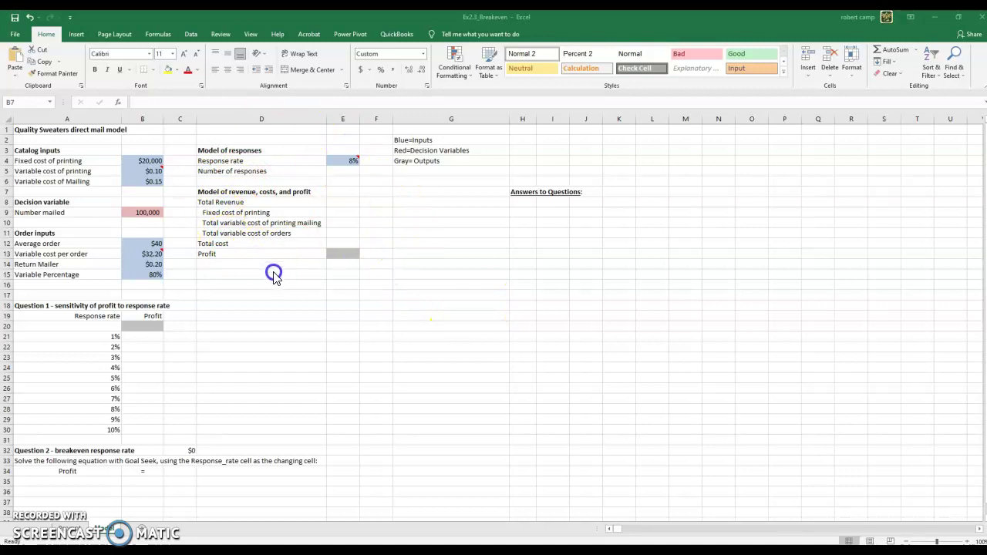
- Enter =B9*E4 in E5 so Number of responses shows 8,000
left_click(332, 170)
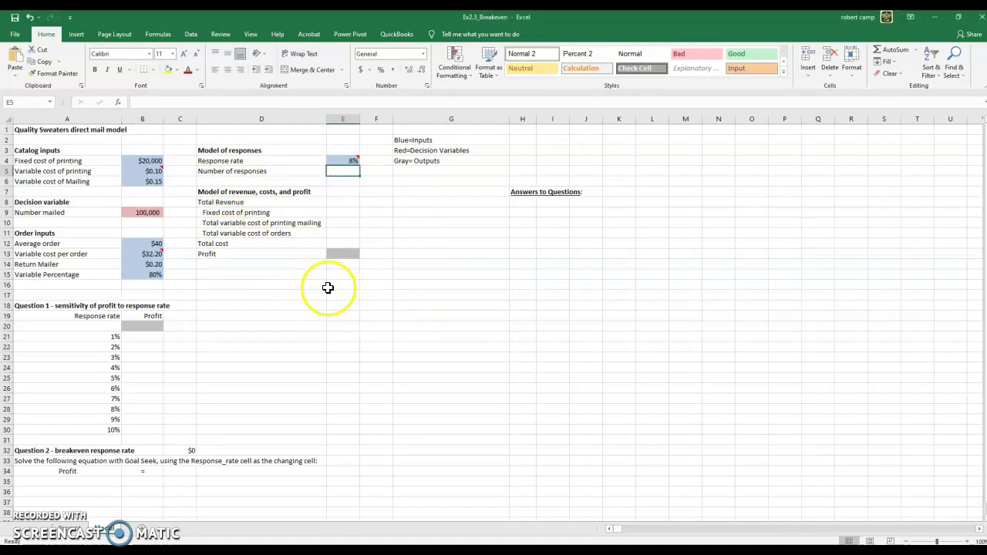
type("=")
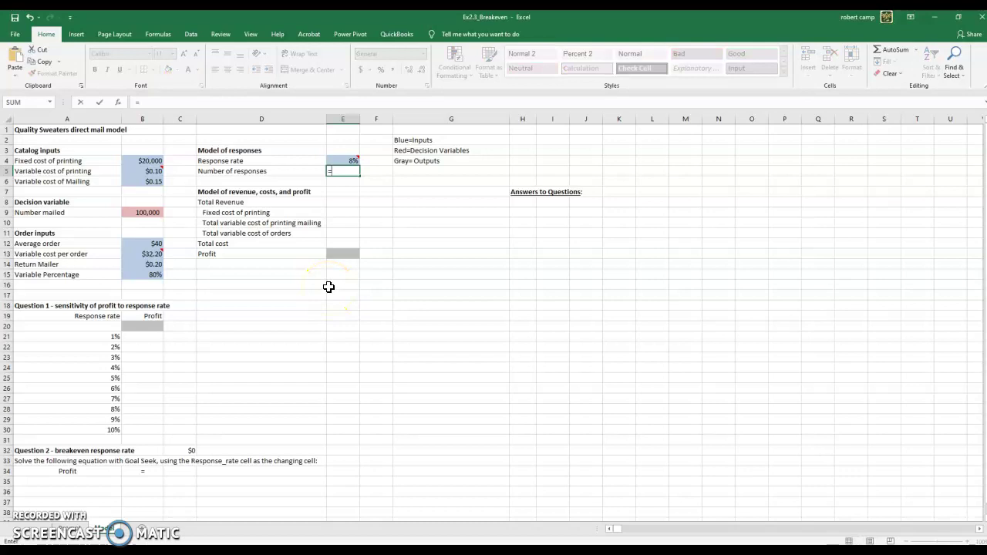
left_click(147, 213)
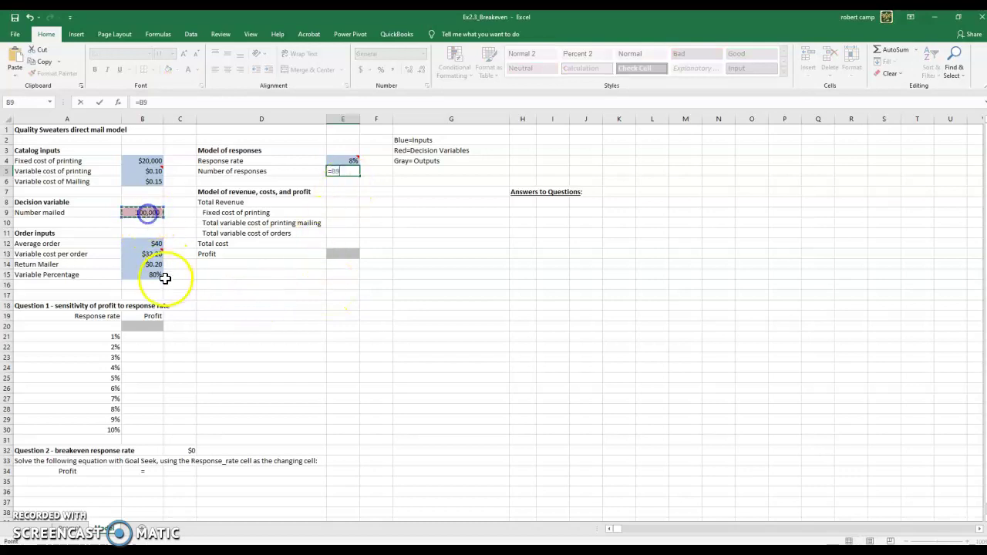
type("*")
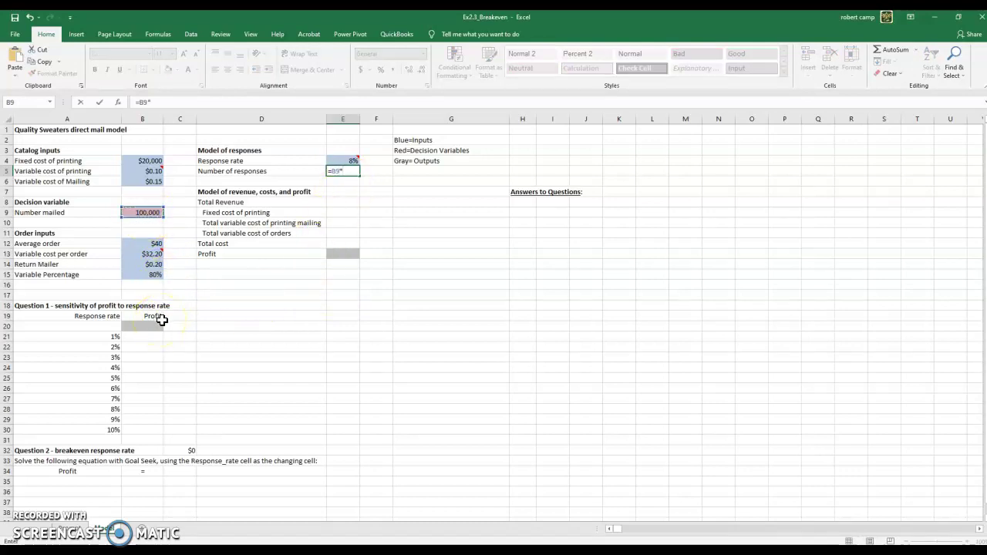
left_click(340, 160)
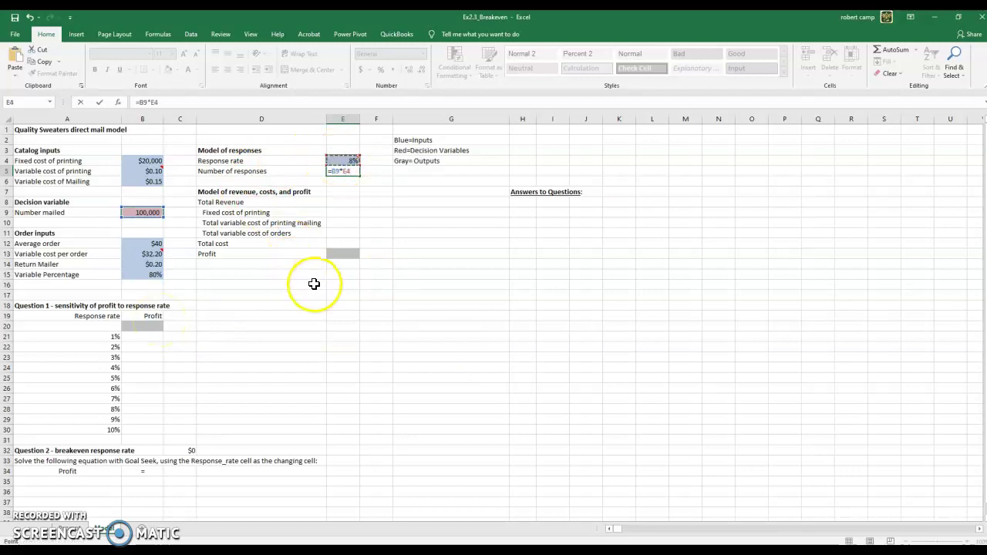
key("Return")
key("Up")
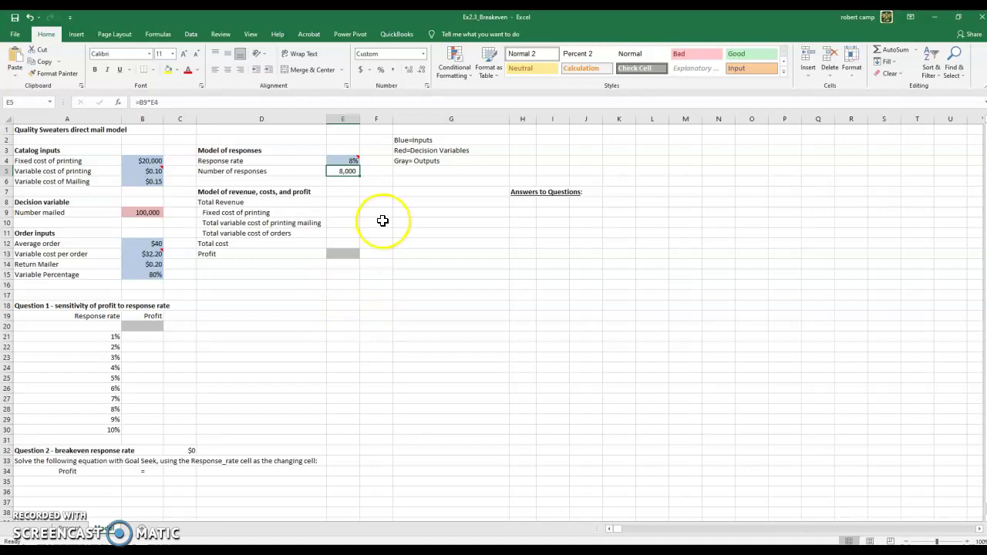
left_click(344, 161)
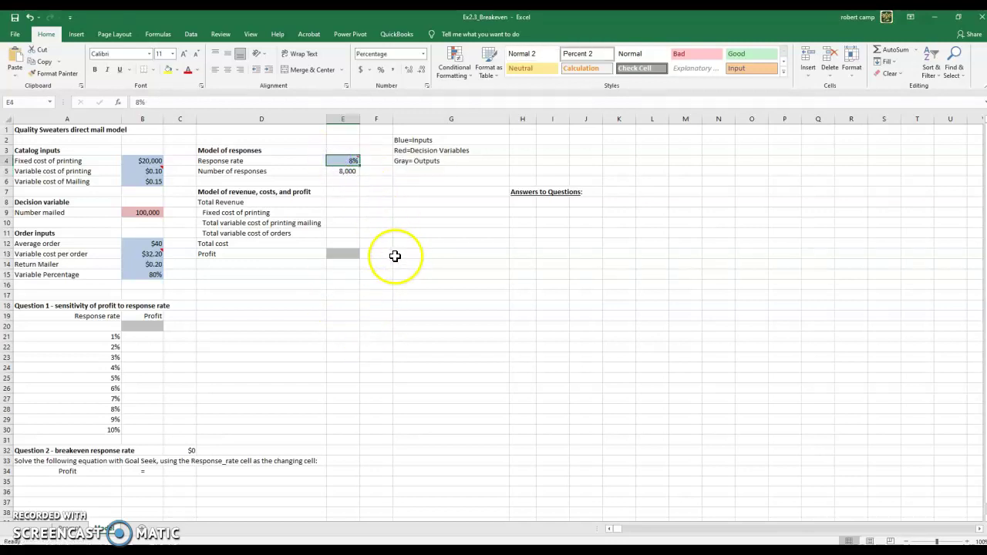
type("8.")
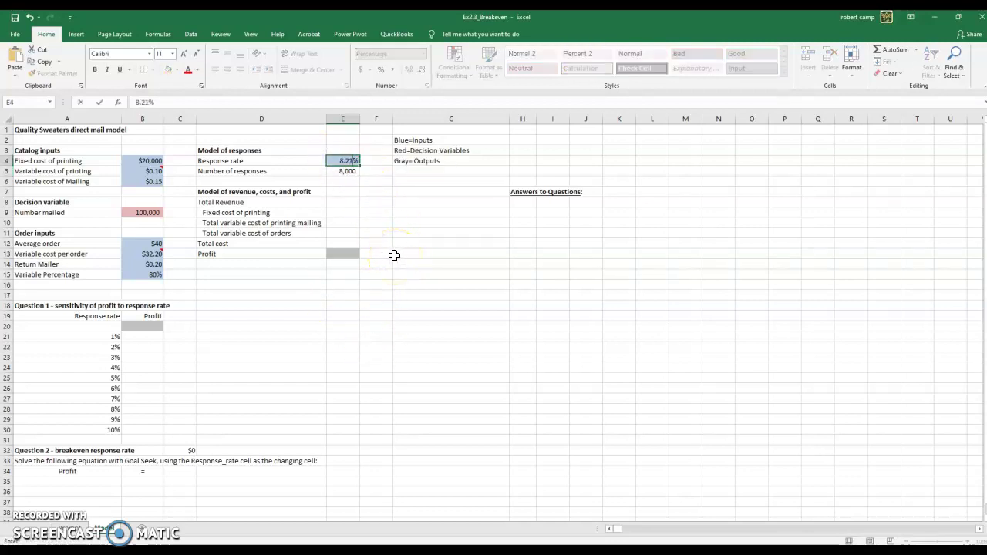
type("21")
key("Return")
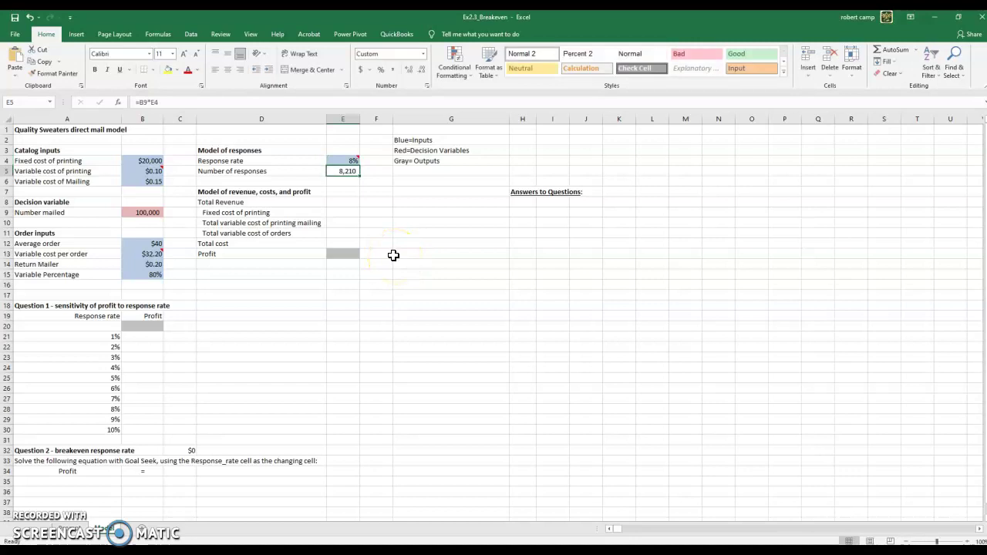
key("Up")
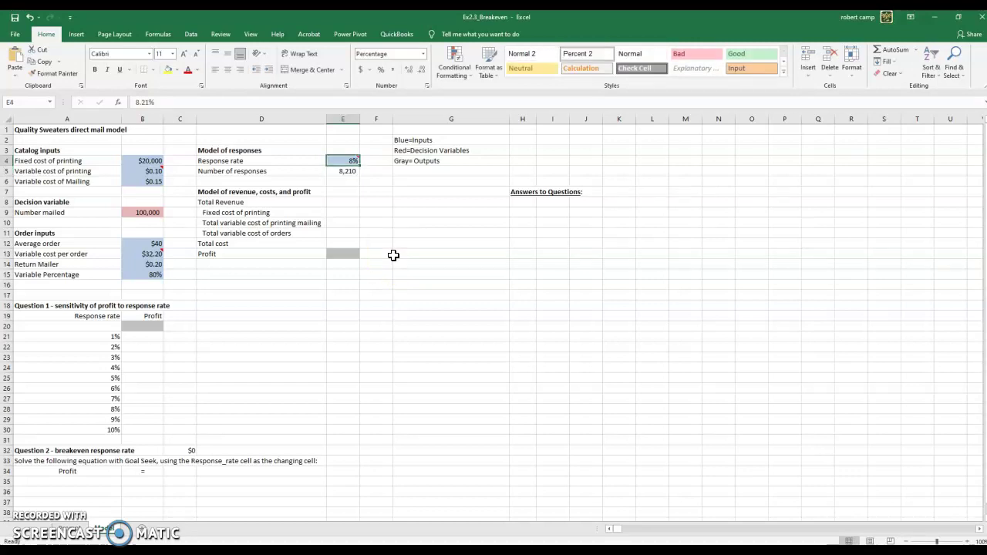
type("8")
key("Return")
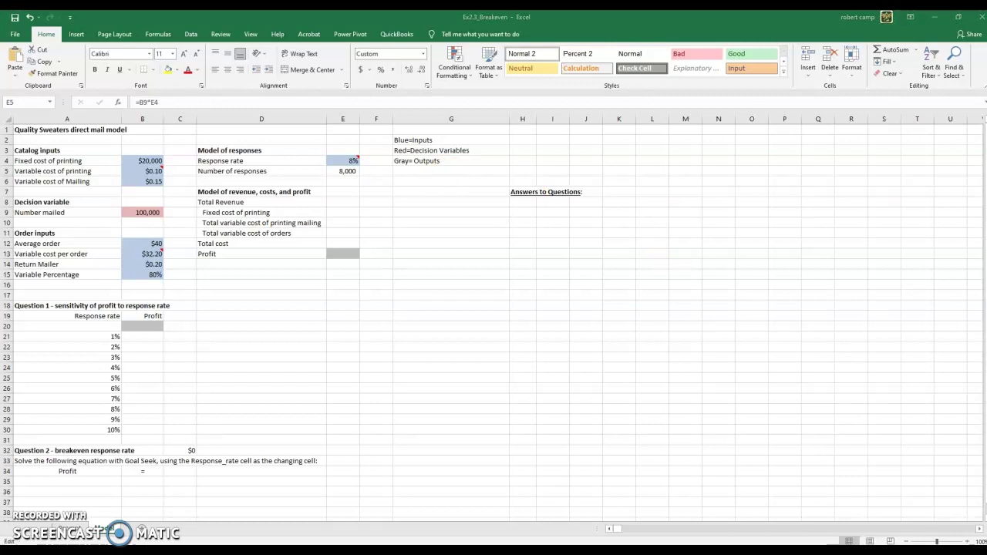
- Enter total revenue =E5*B12 ($320,000) in E8 and fixed printing cost =B4 ($20,000) in E9
left_click(339, 201)
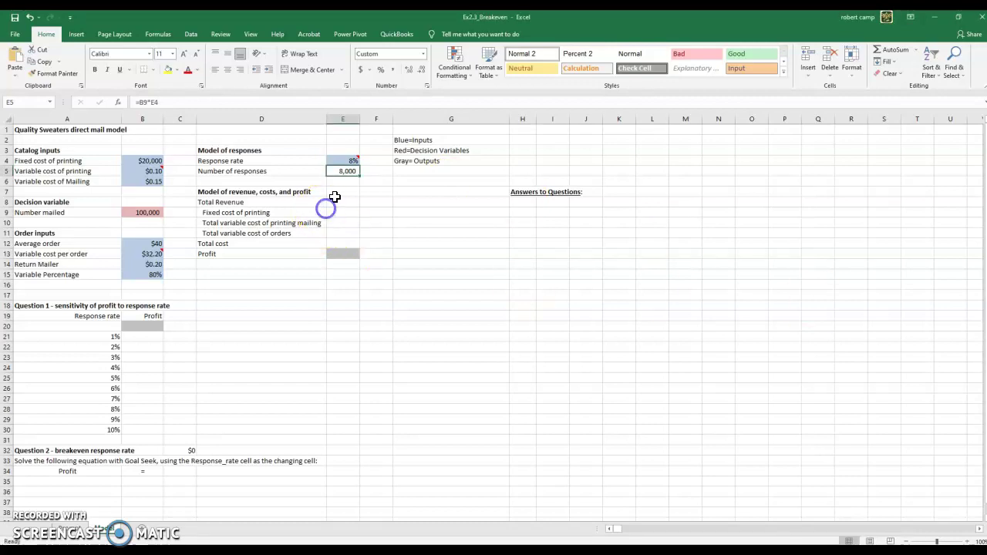
type("=")
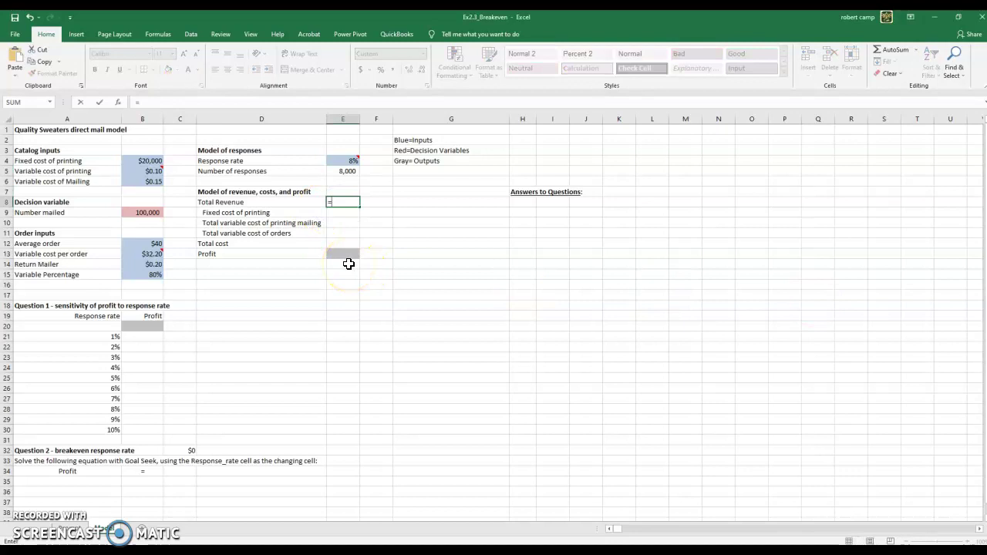
left_click(340, 170)
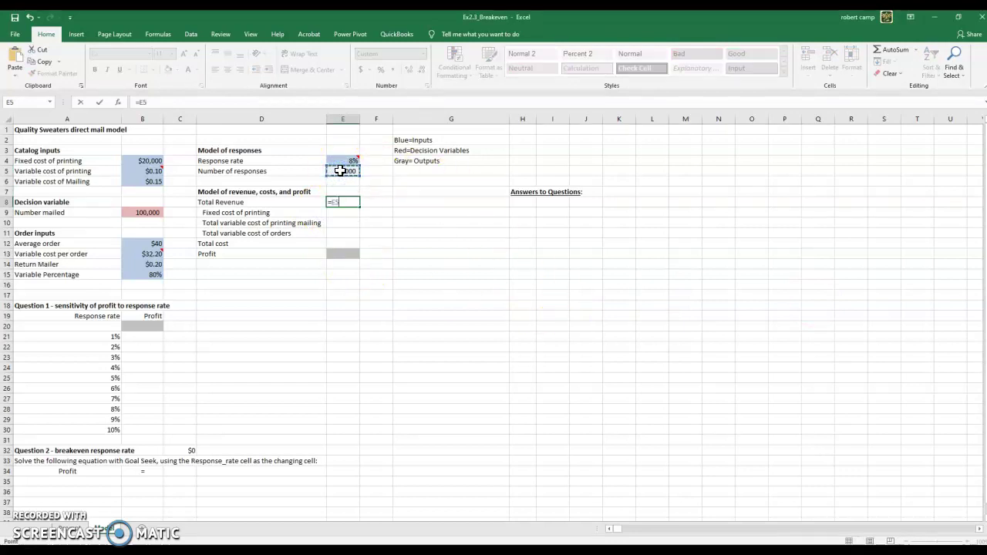
type("*")
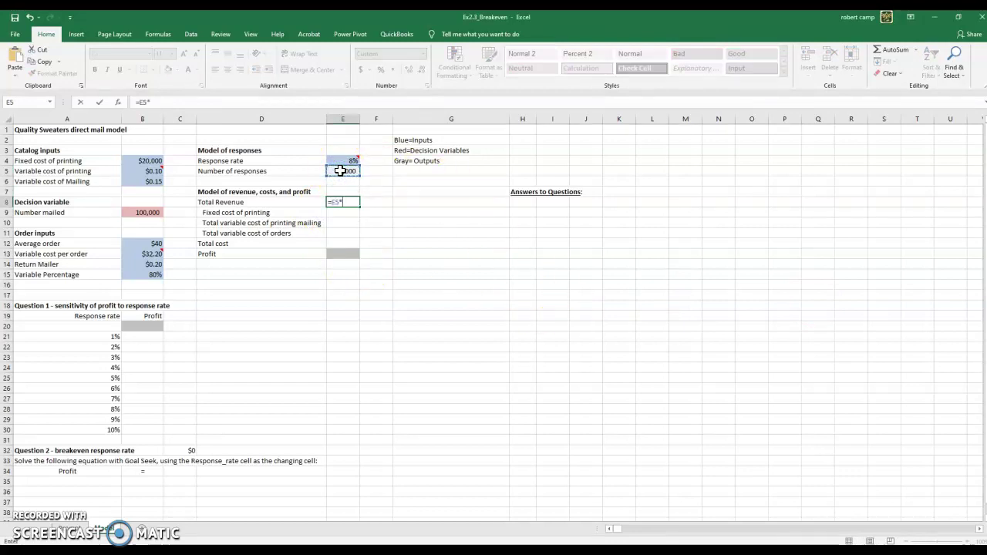
left_click(134, 244)
key("Return")
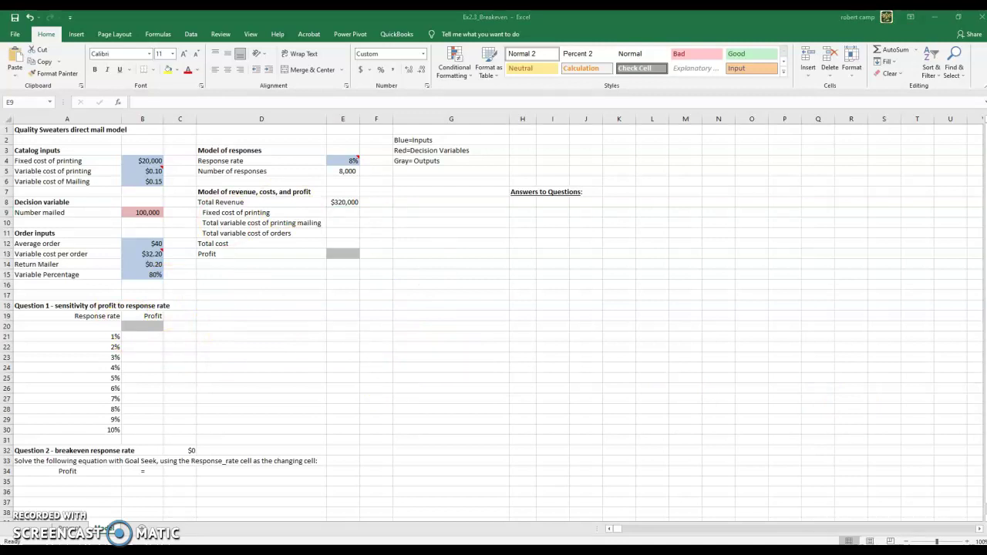
left_click(346, 212)
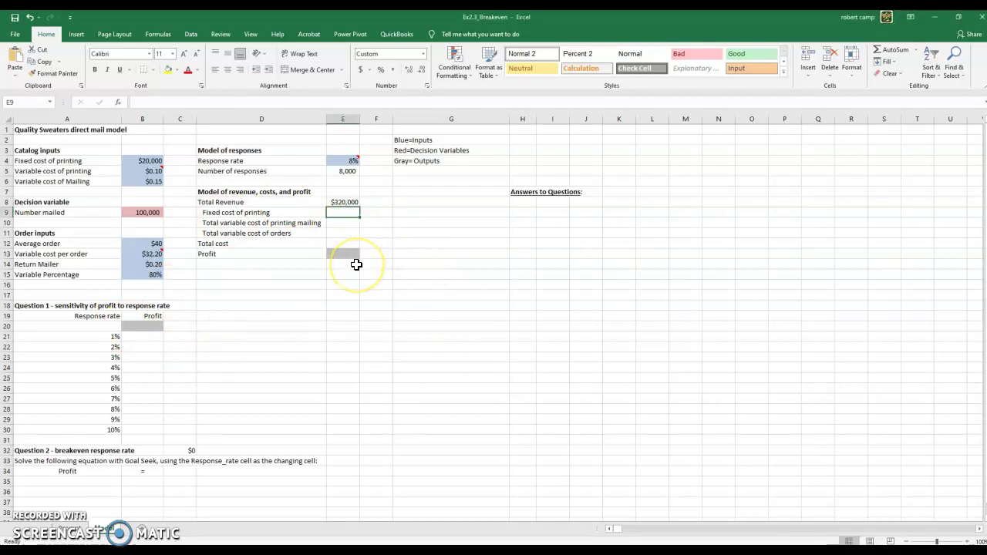
type("=")
left_click(152, 161)
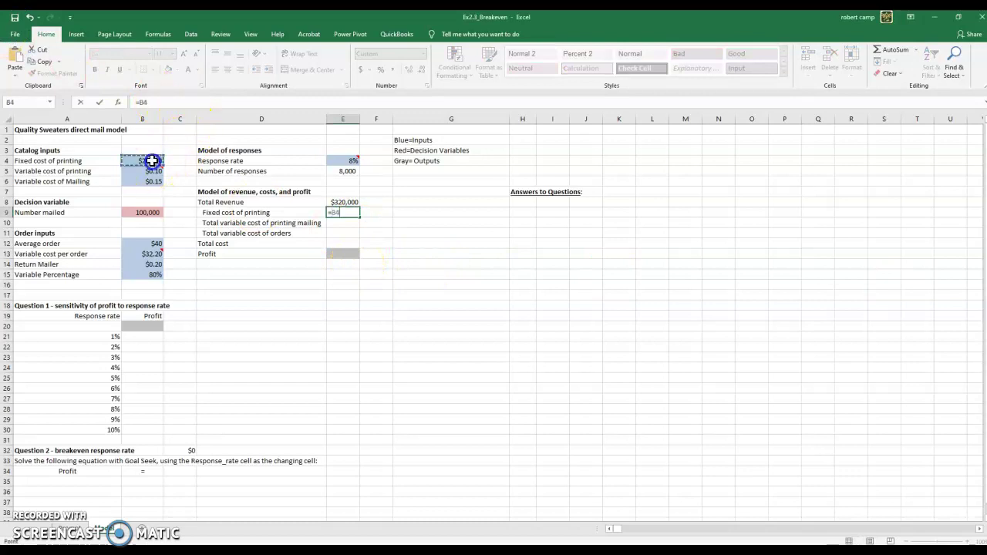
key("Return")
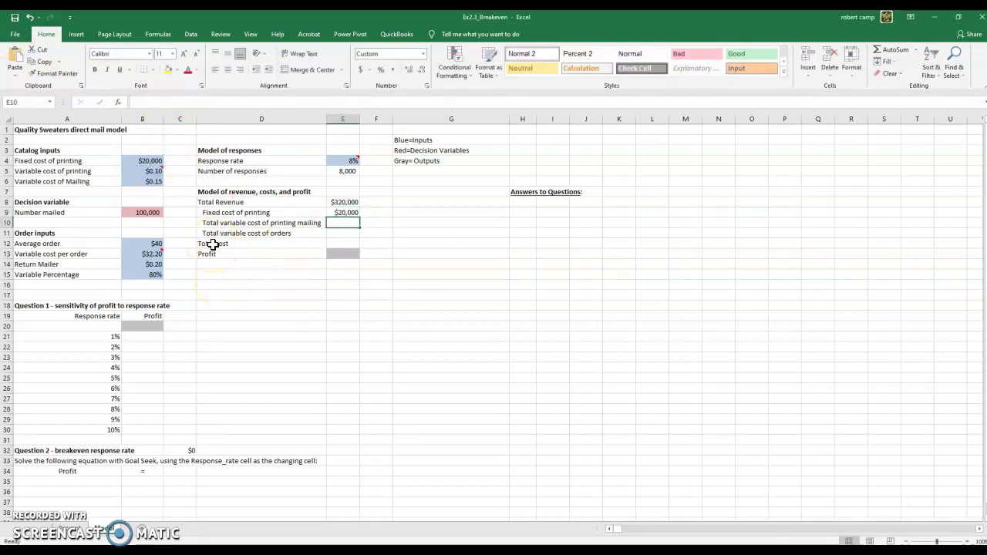
left_click(703, 331)
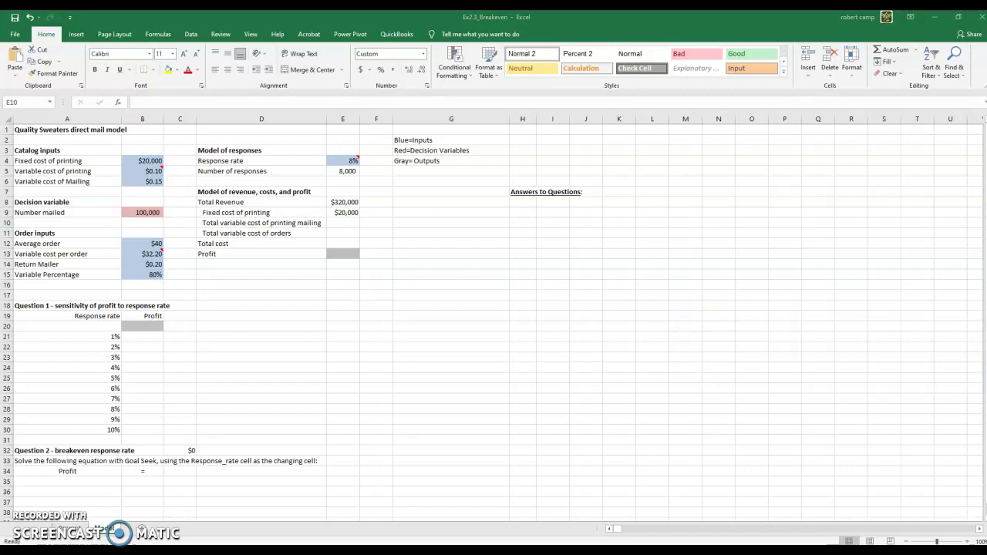
- Enter =B9*SUM(B5:B6) in E10 for the $25,000 printing and mailing cost
left_click(342, 222)
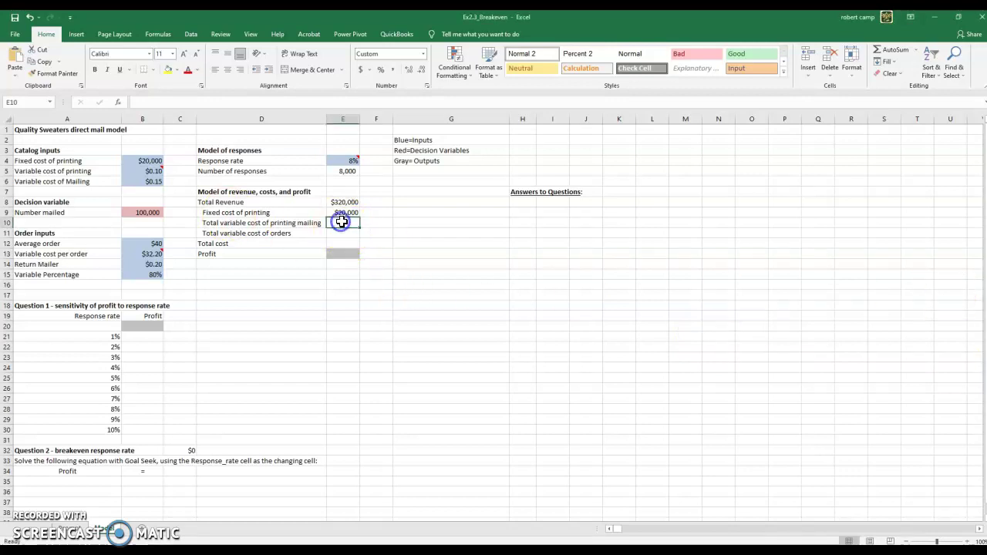
type("=")
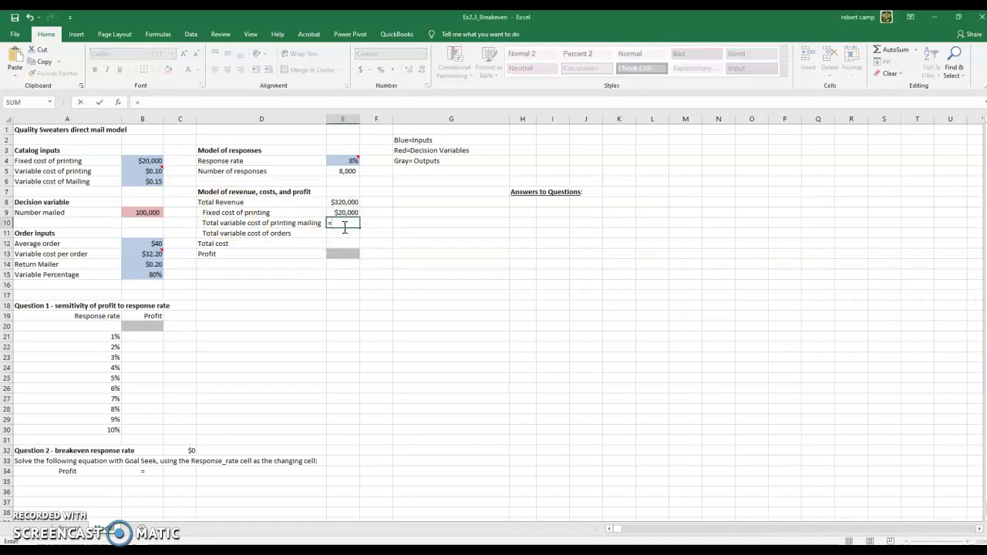
left_click(139, 211)
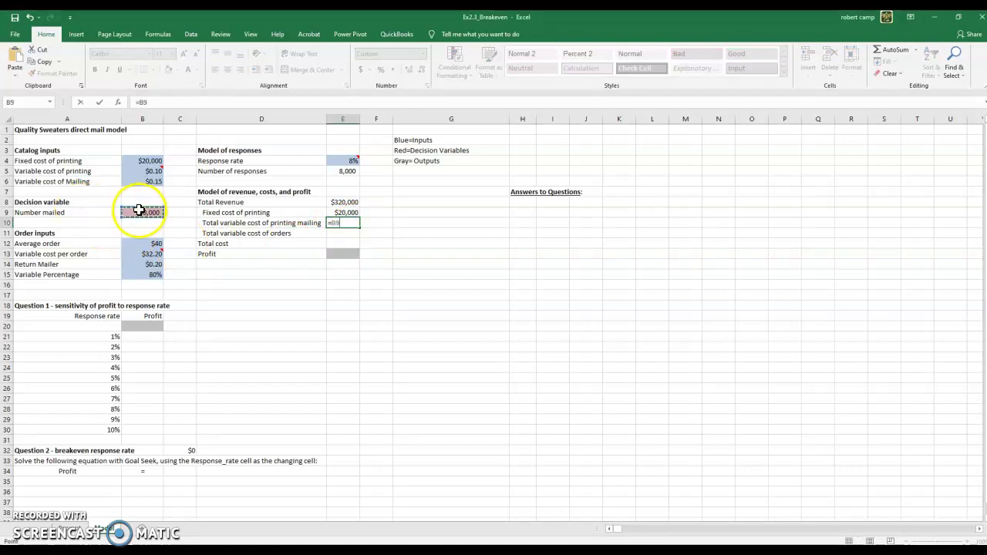
type("*")
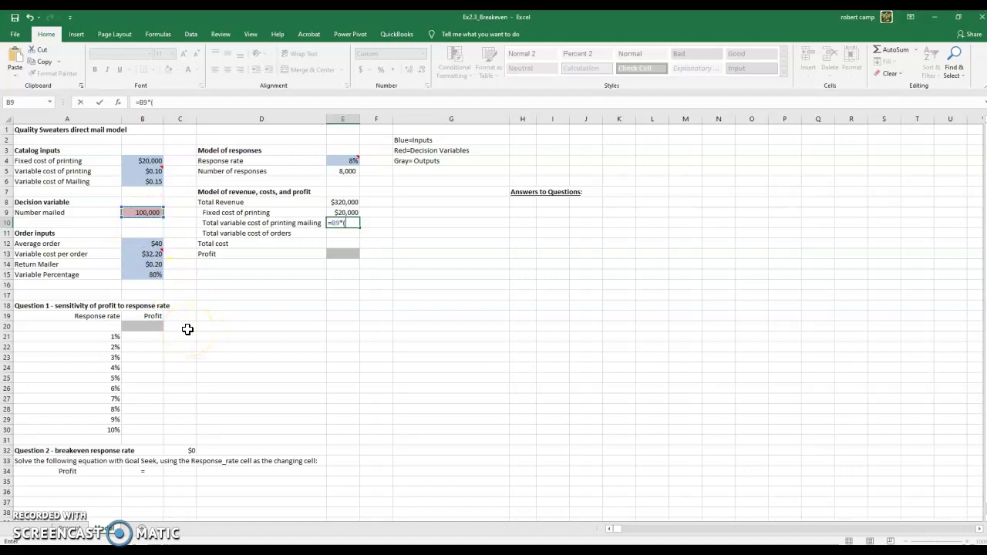
type("sum(")
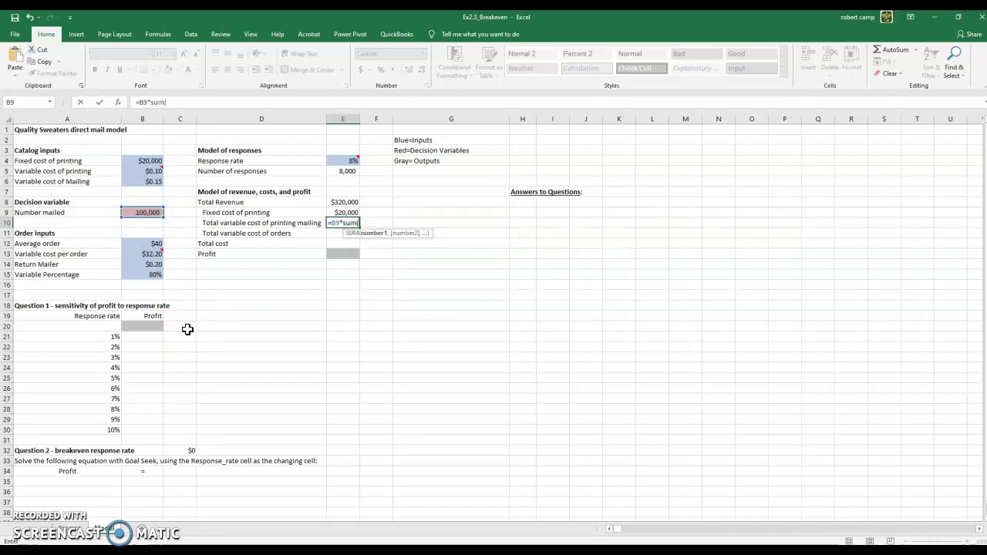
left_click_drag(145, 174, 147, 178)
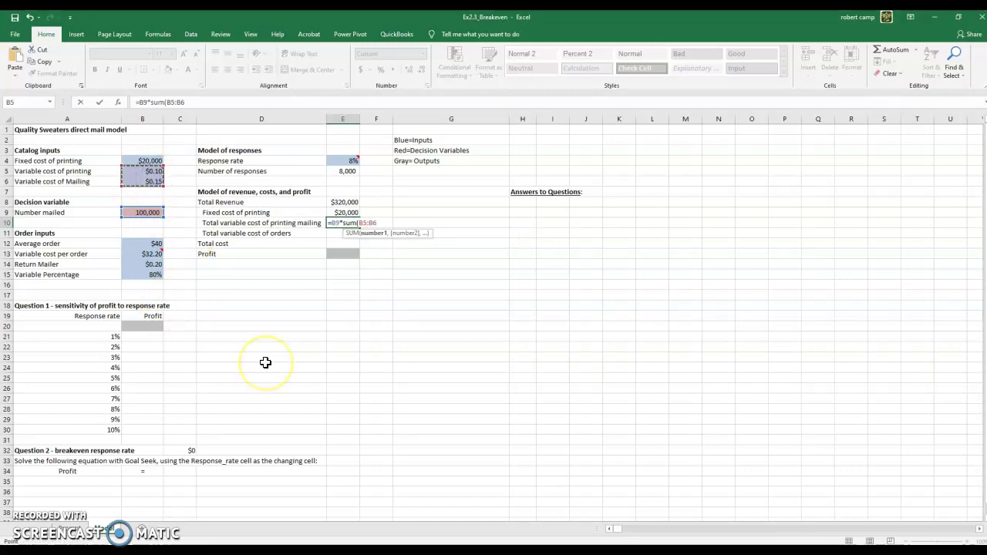
type(")")
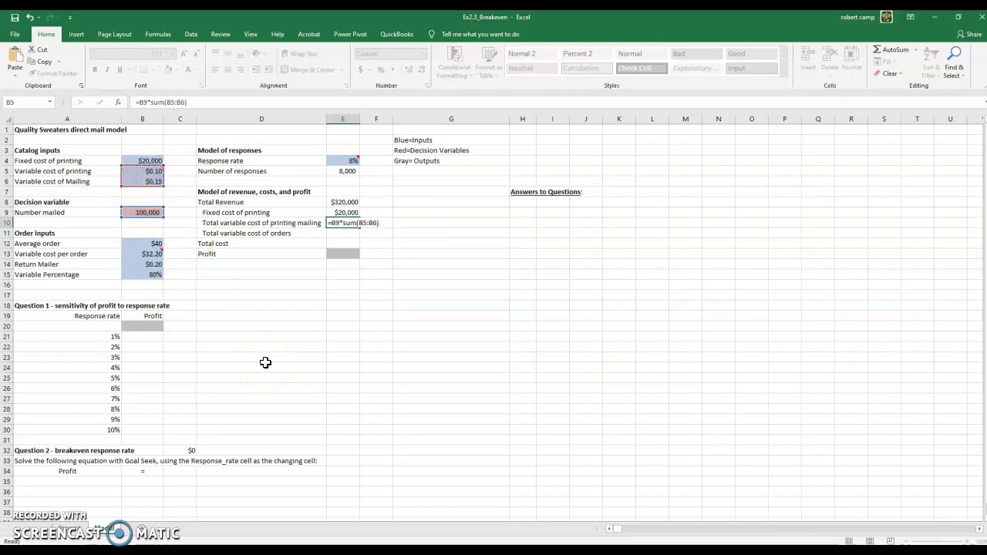
key("Return")
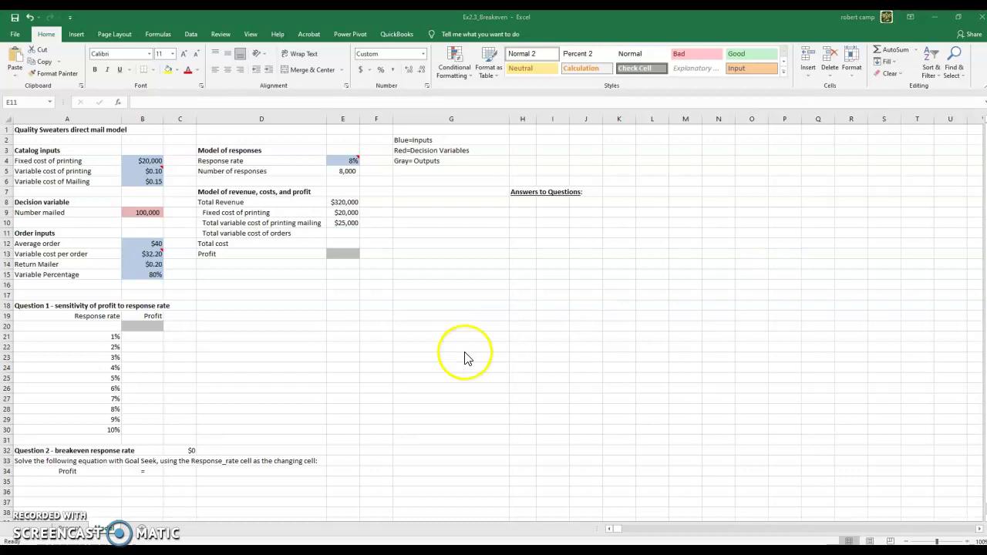
- Enter variable order cost =E5*B13 ($257,600) in E11 and total cost =SUM(E9:E11) ($302,600) in E12
left_click(348, 236)
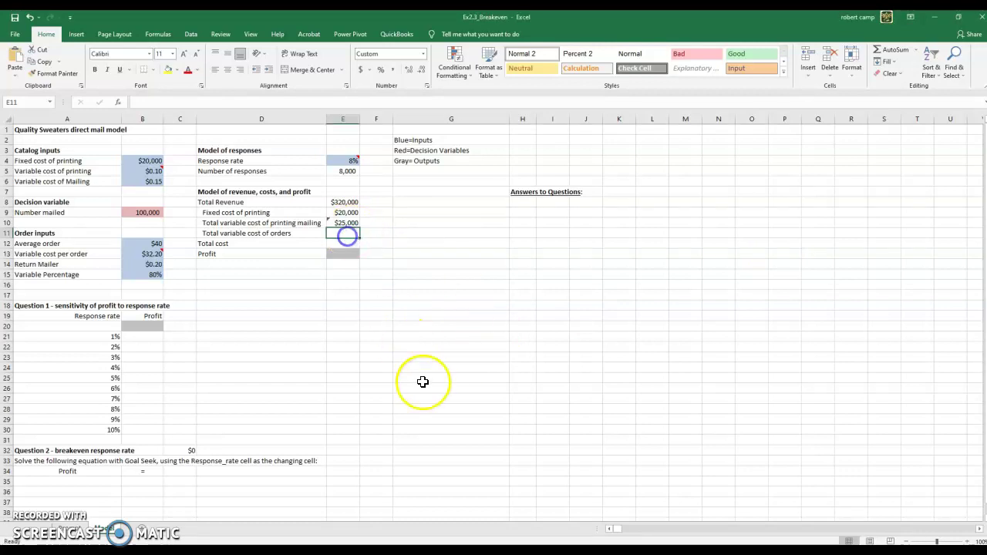
type("=")
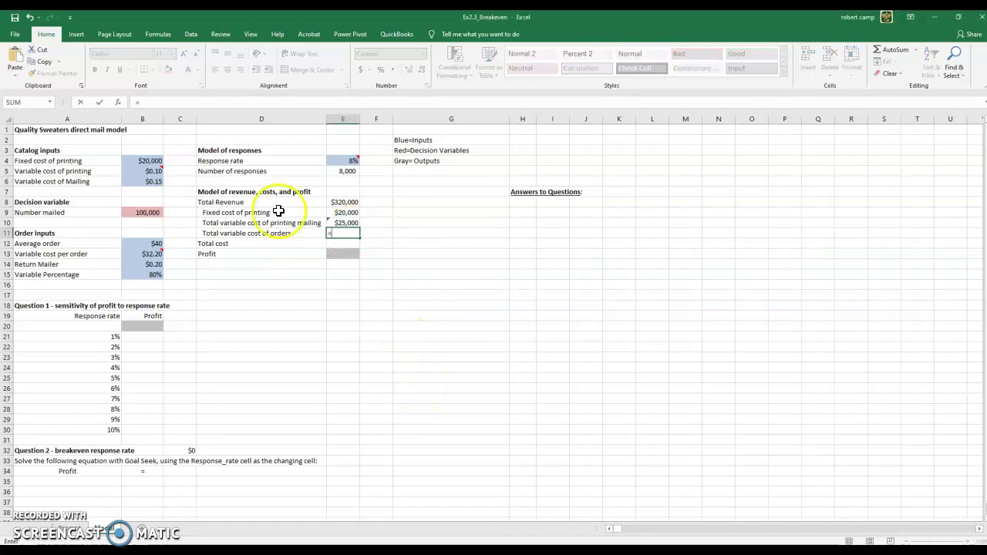
left_click(344, 170)
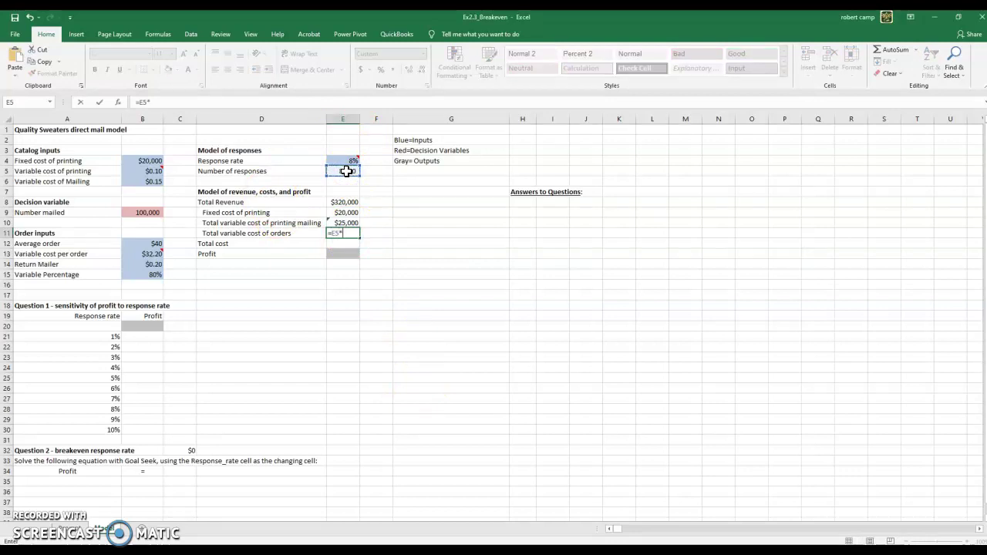
left_click(150, 252)
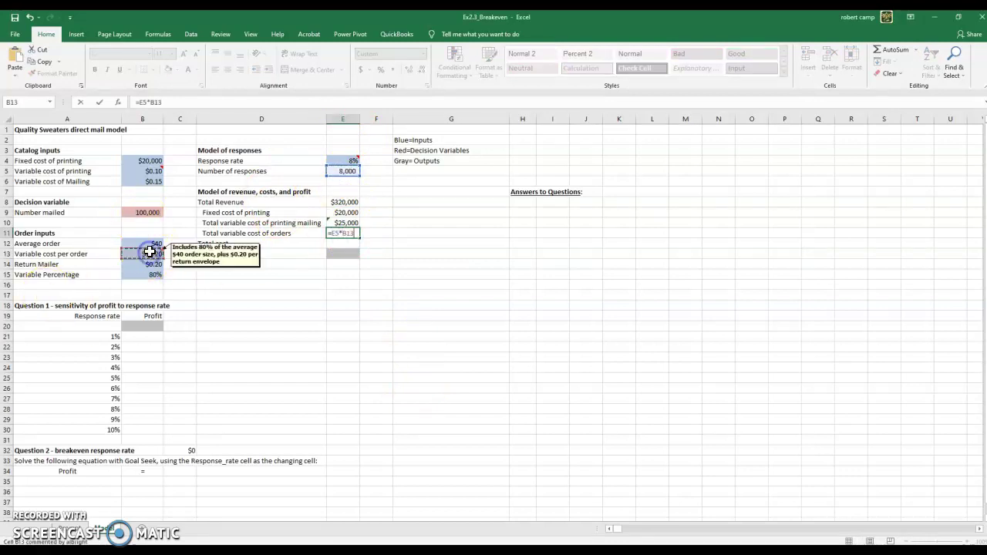
key("Return")
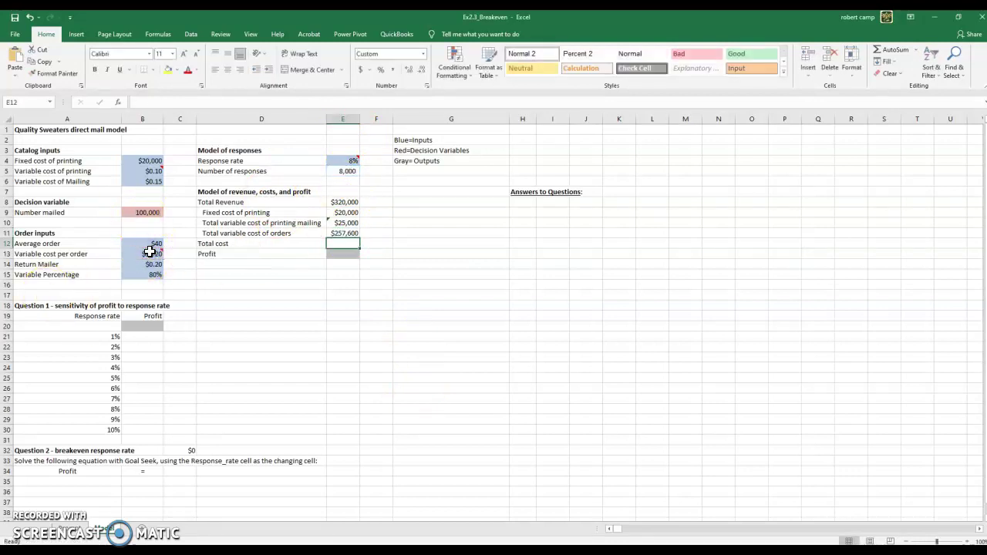
type("=sum")
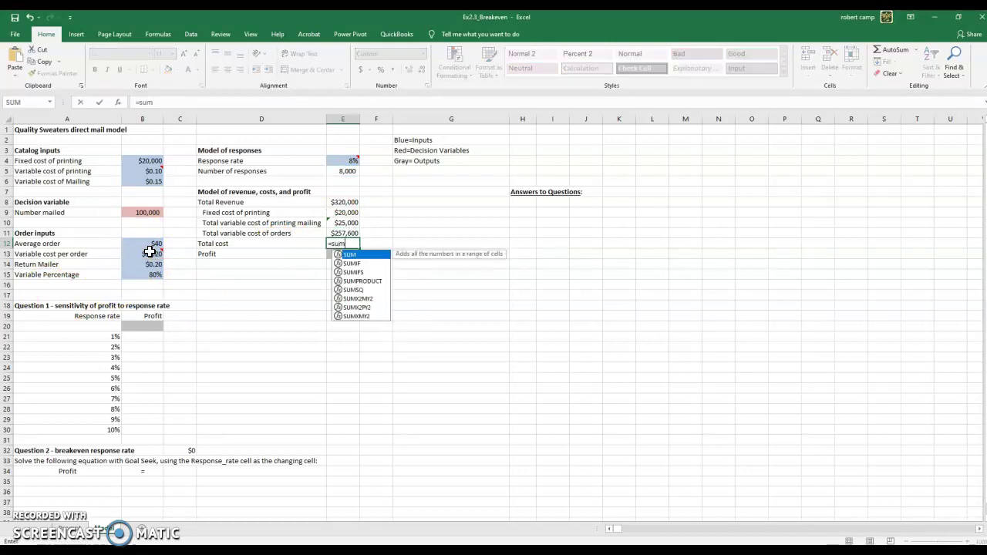
type("(")
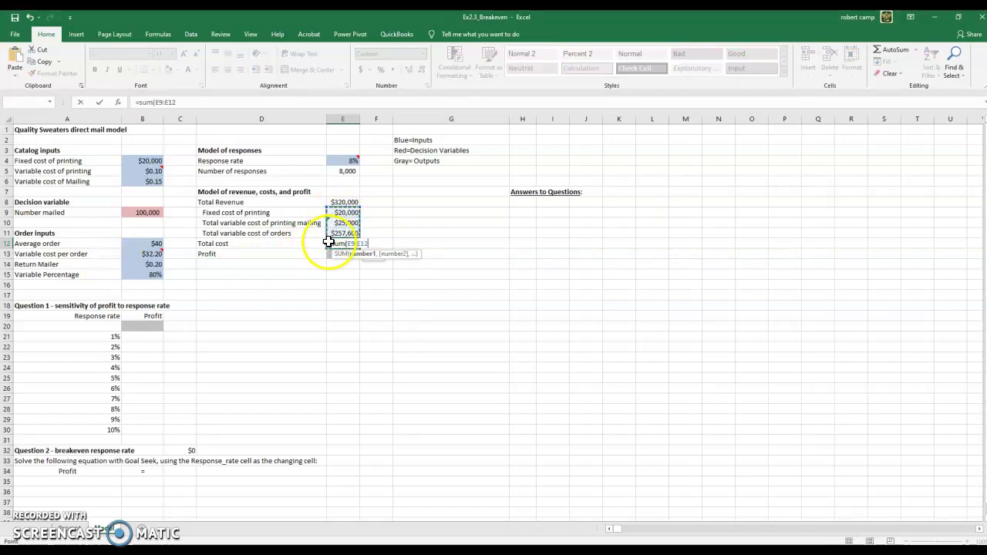
mouse_move(330, 243)
left_mouse_down()
mouse_move(339, 215)
mouse_move(342, 233)
left_mouse_up()
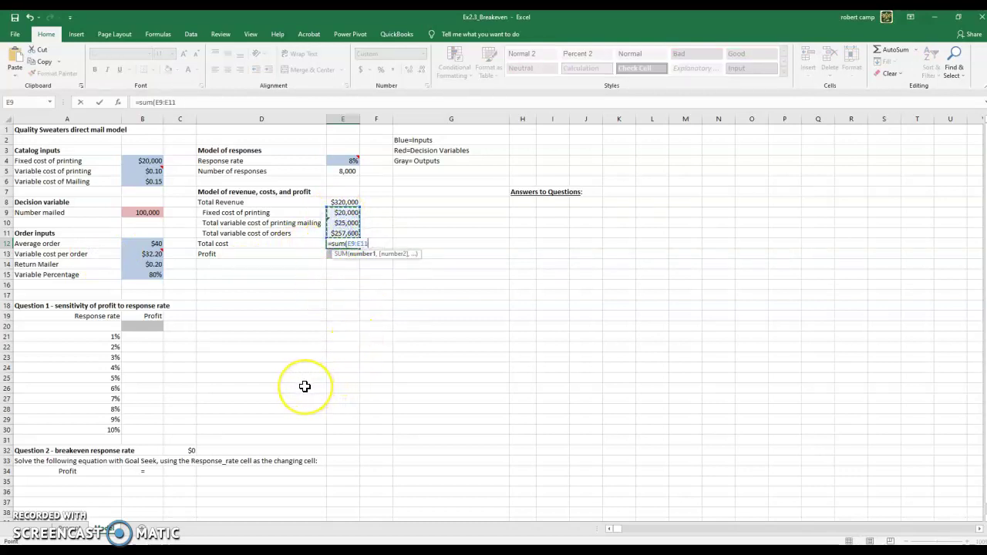
type(")")
key("Return")
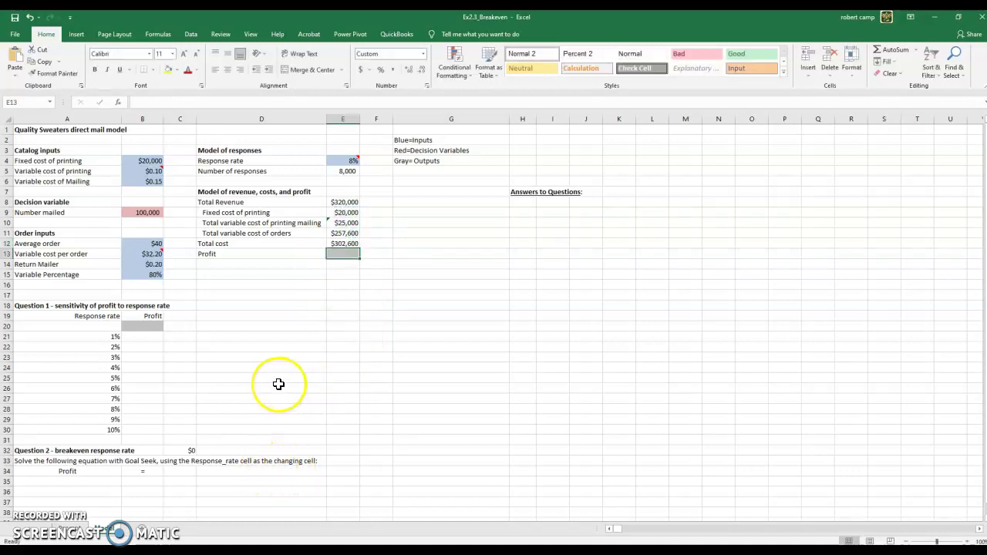
- Compute profit in E13 as =E8-E12, giving $17,400
type("=")
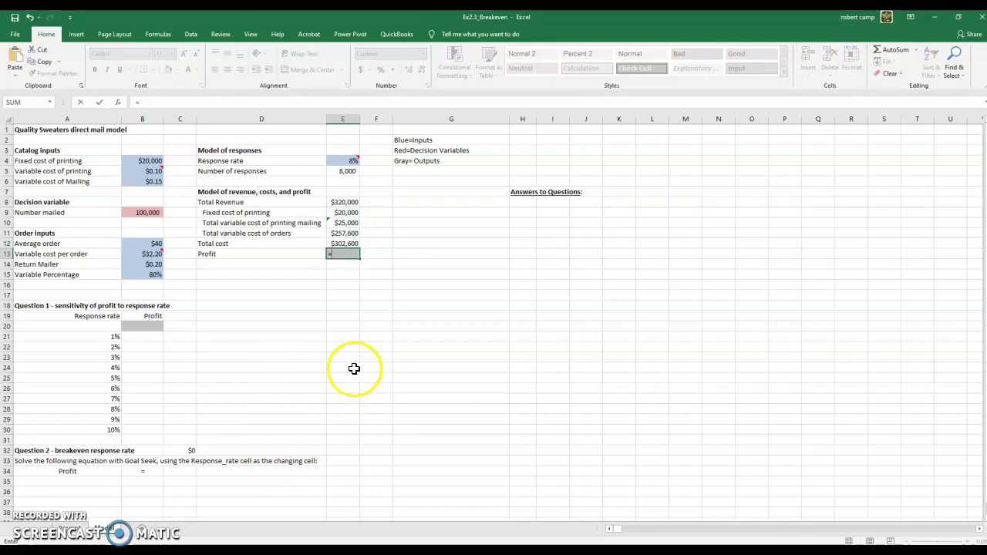
left_click(345, 202)
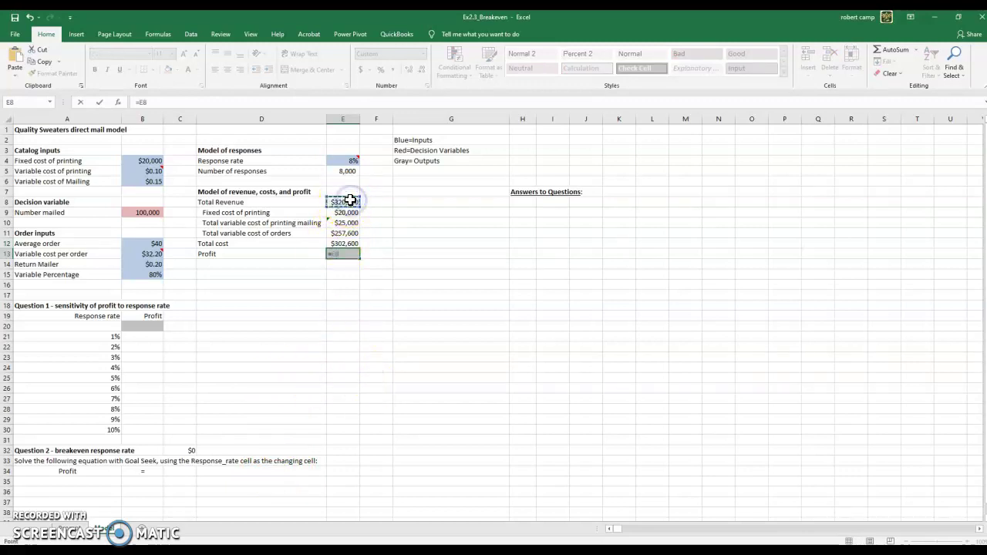
type("-")
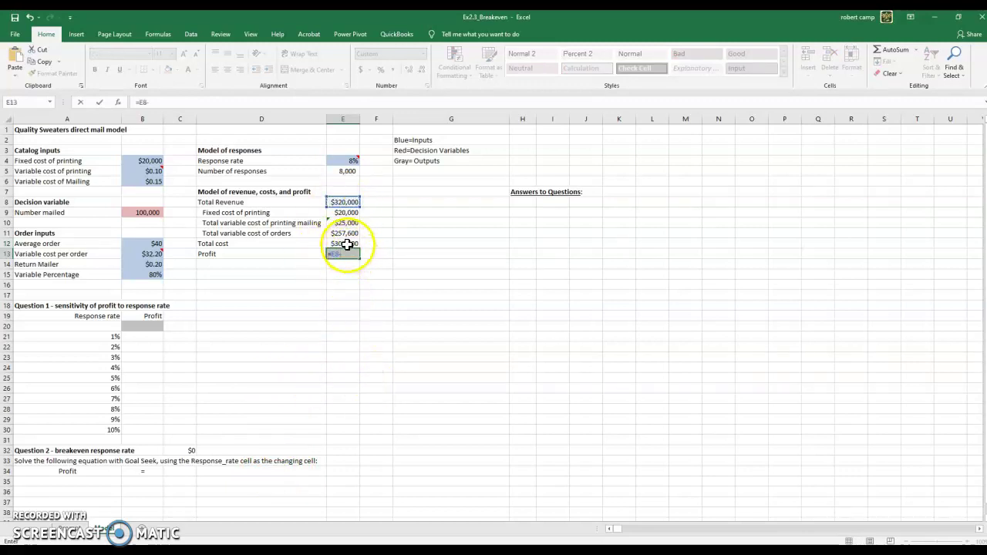
left_click(346, 243)
key("Return")
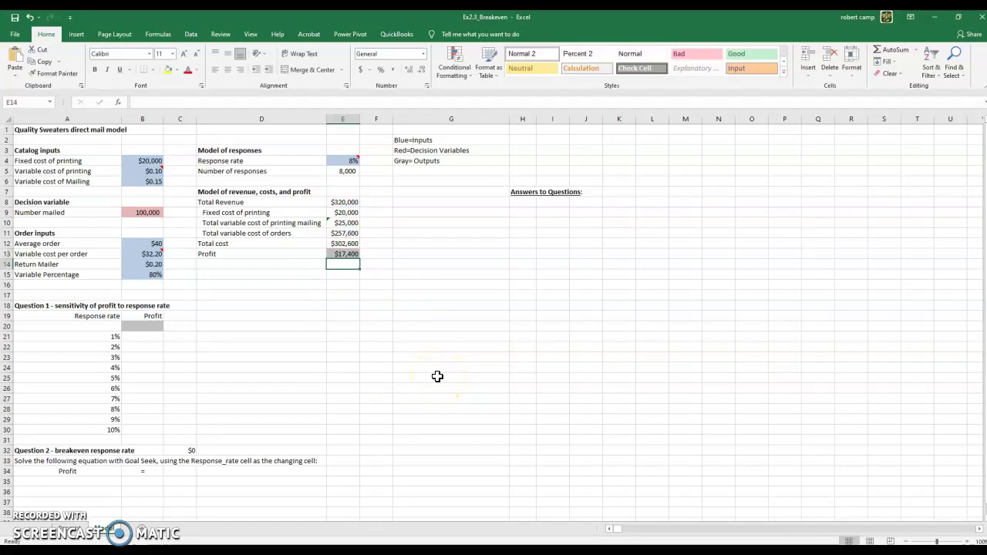